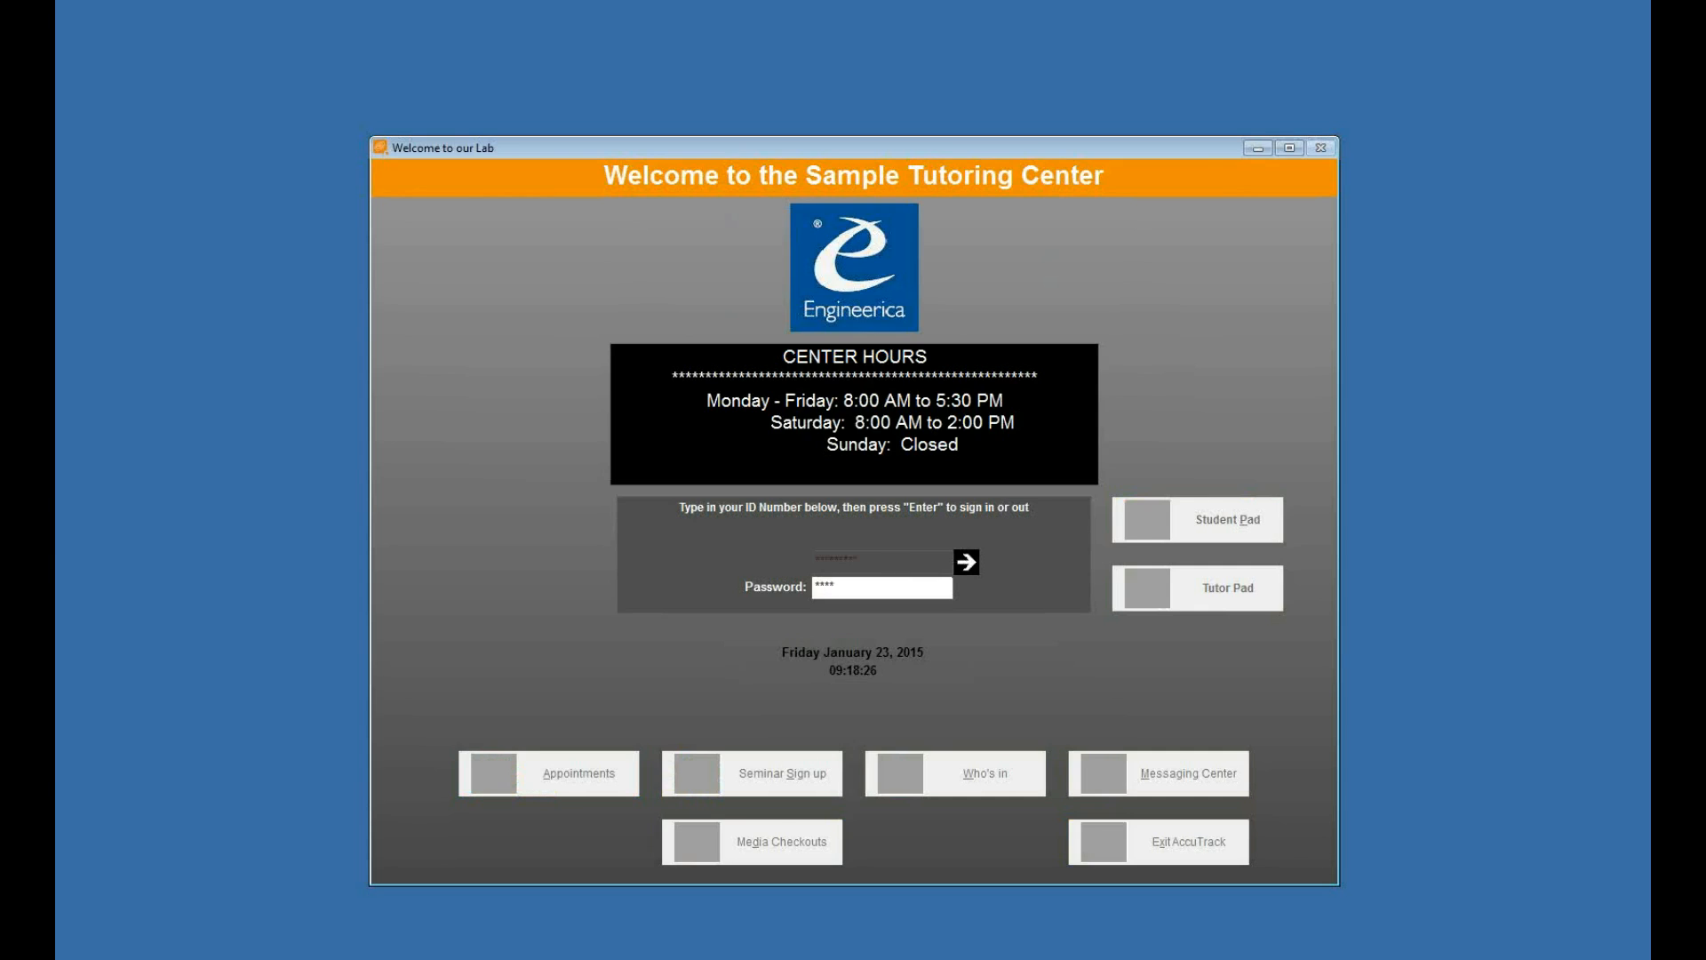
# - Open the Students list from the Users section of System Administration
pyautogui.click(480, 237)
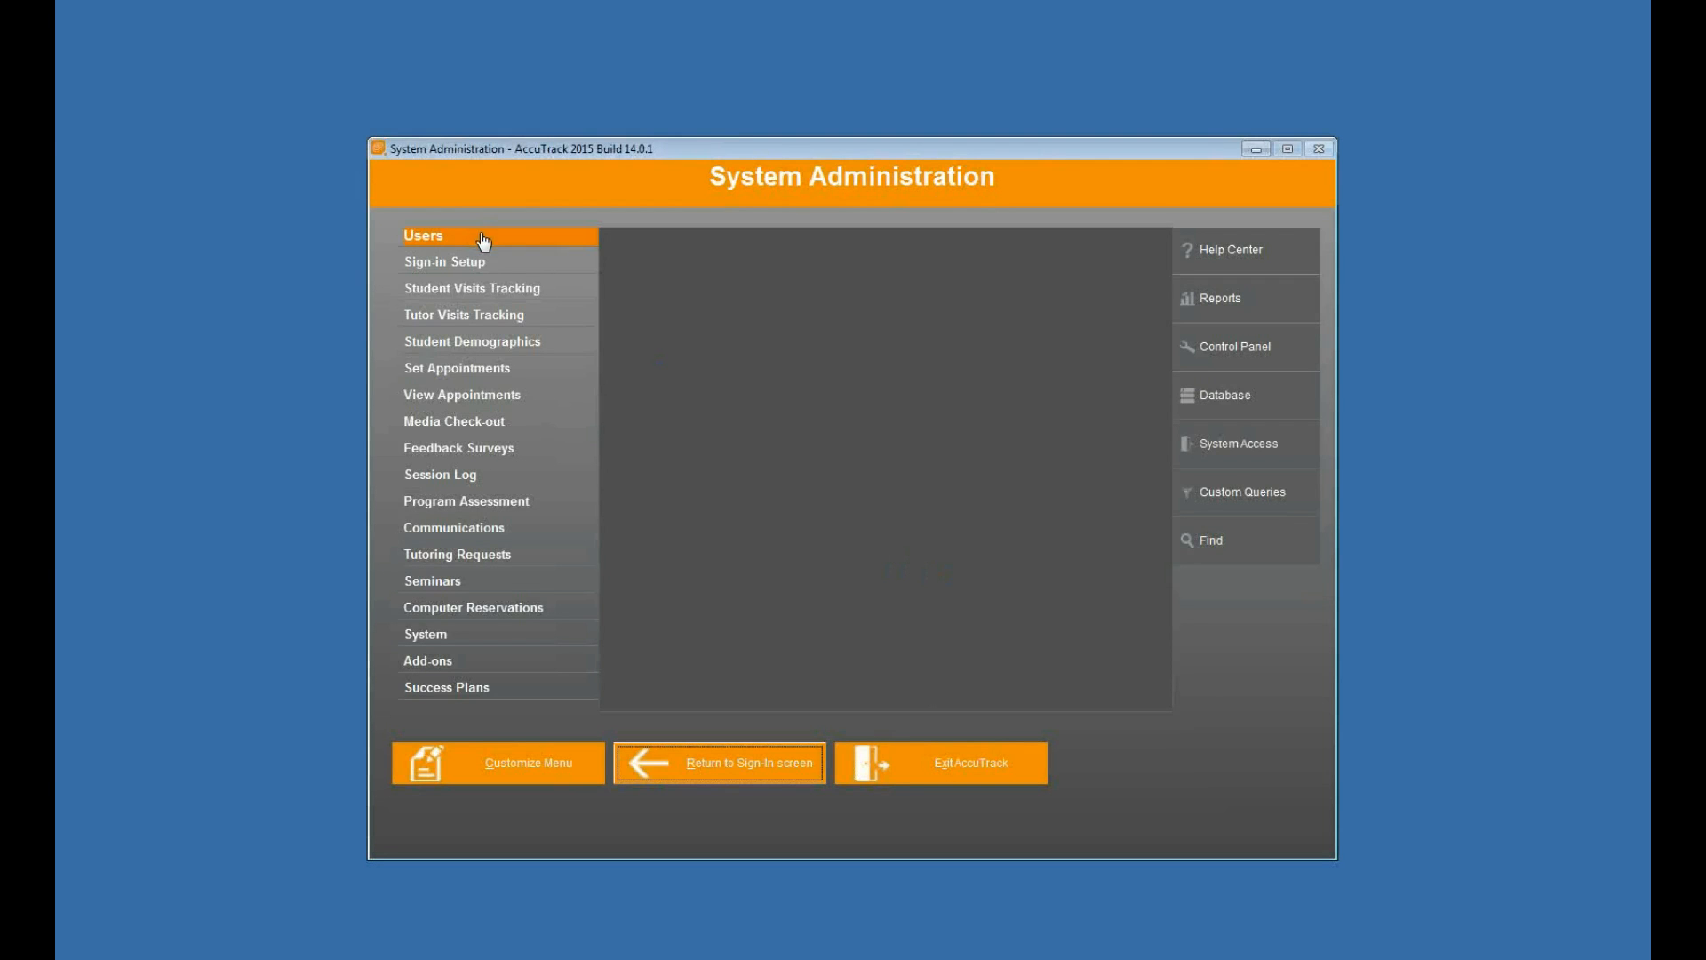
pyautogui.click(667, 294)
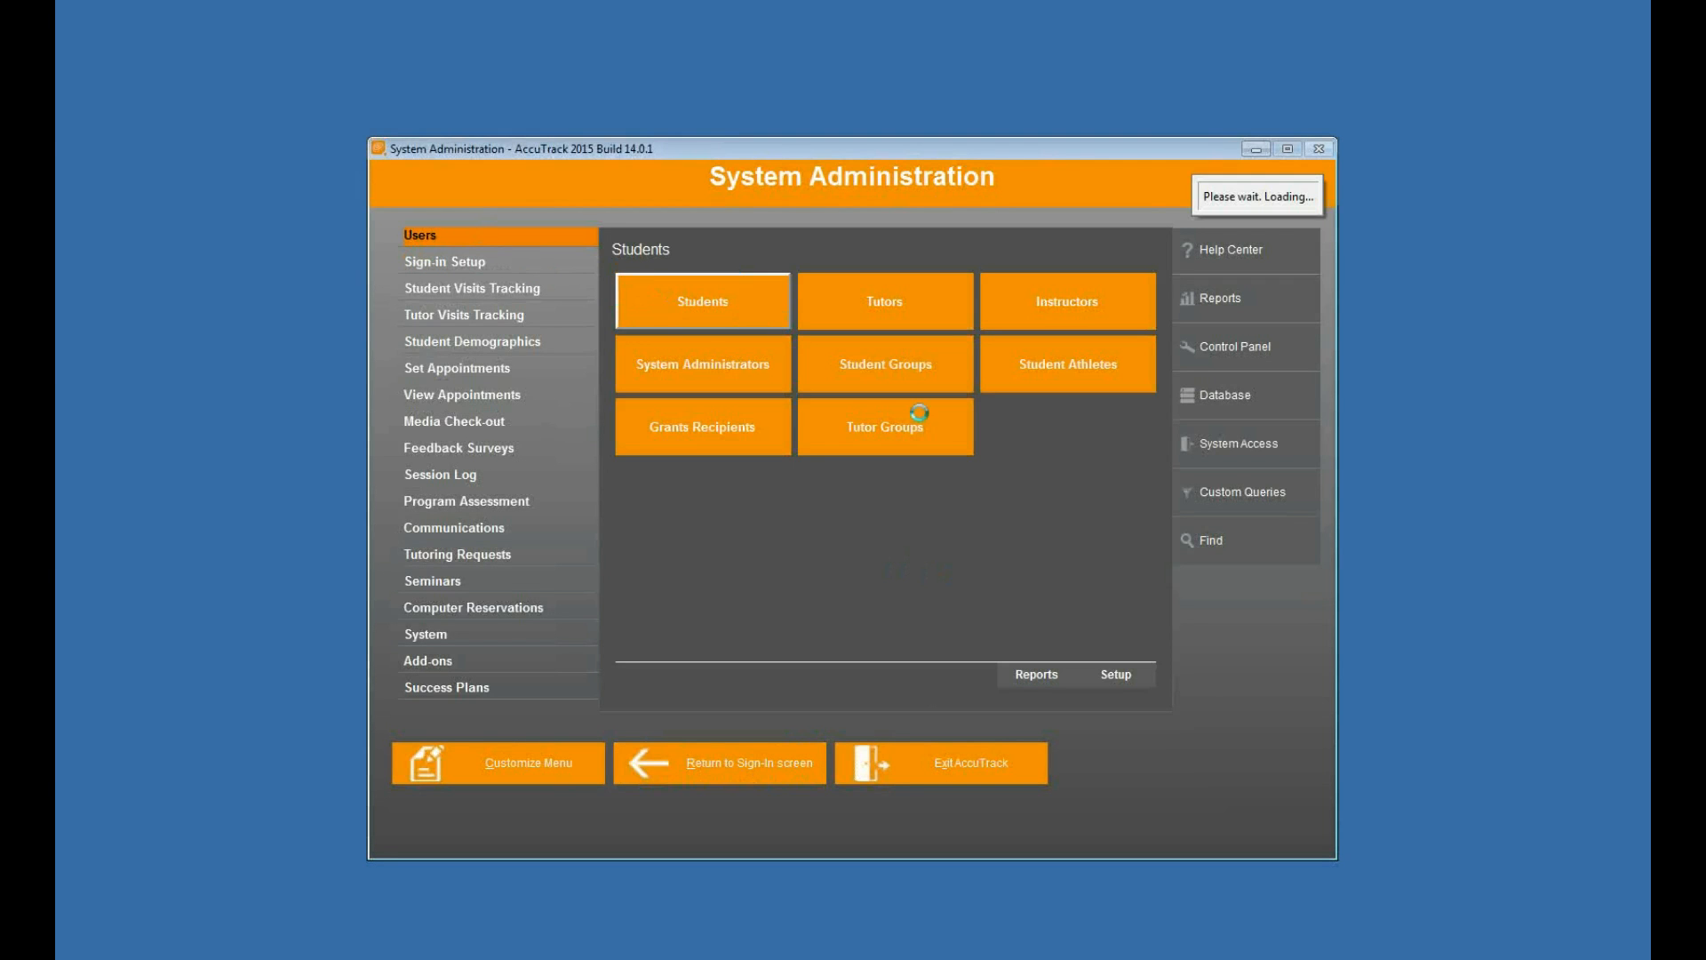
pyautogui.moveTo(771, 417)
pyautogui.mouseDown()
pyautogui.moveTo(771, 622)
pyautogui.moveTo(778, 400)
pyautogui.mouseUp()
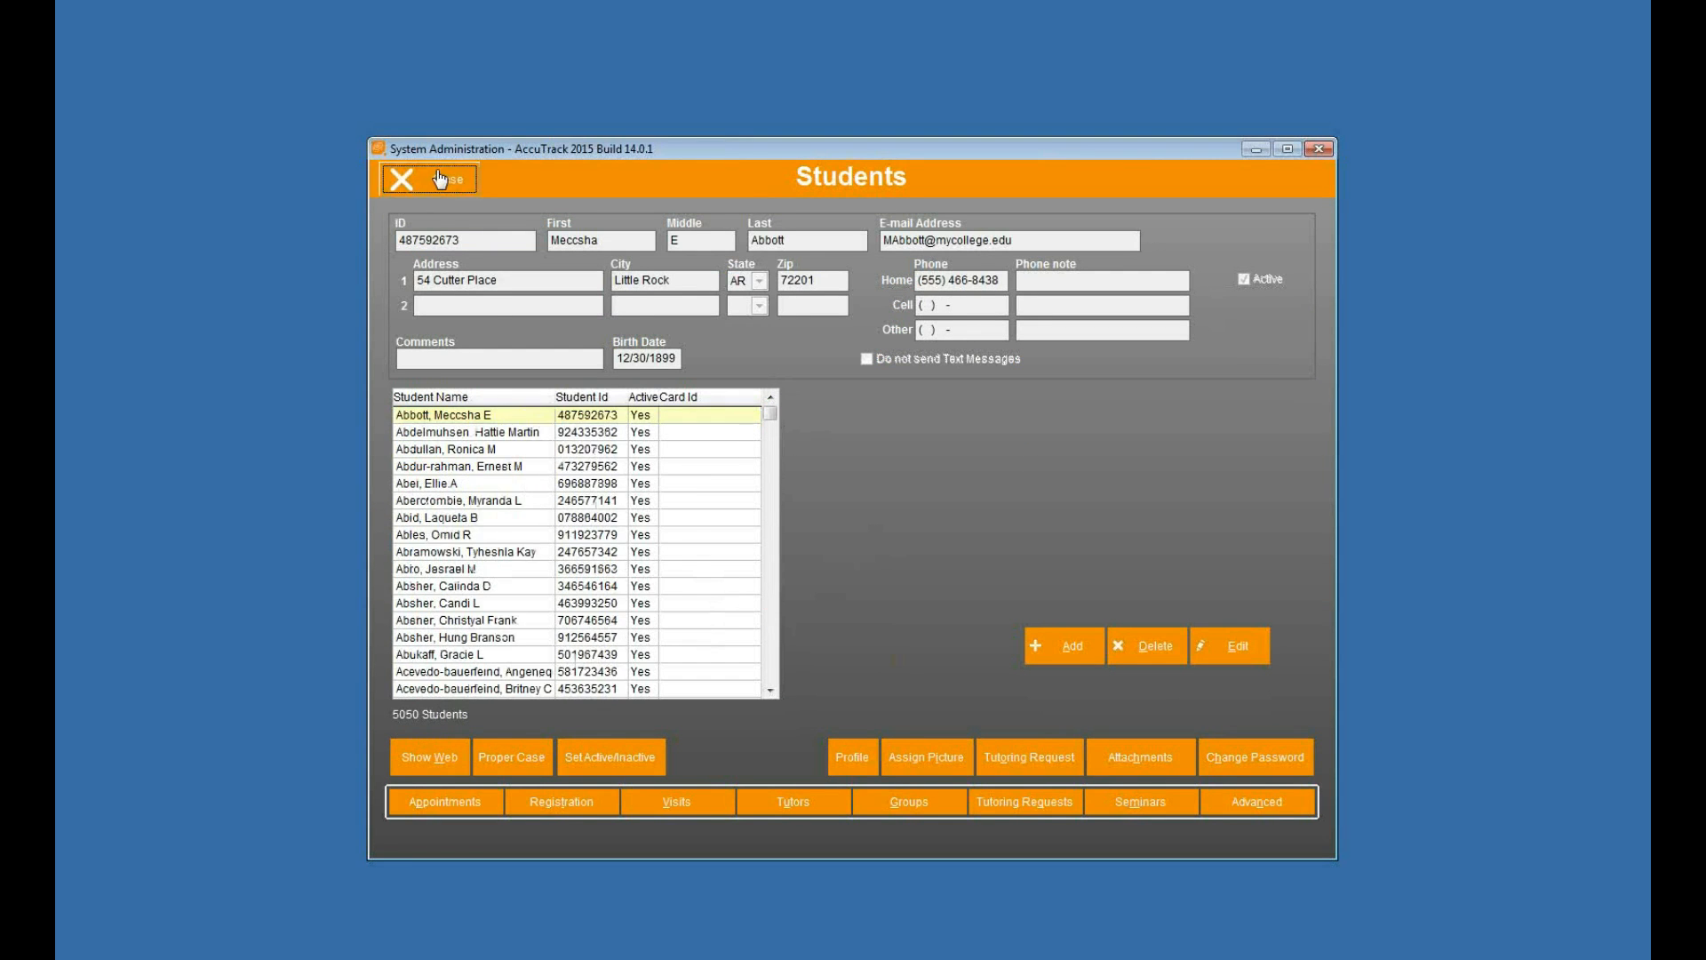
# - Return to the sign-in screen, test signing in with an unlisted student ID number, and cancel the New Student form
pyautogui.click(435, 180)
pyautogui.click(746, 780)
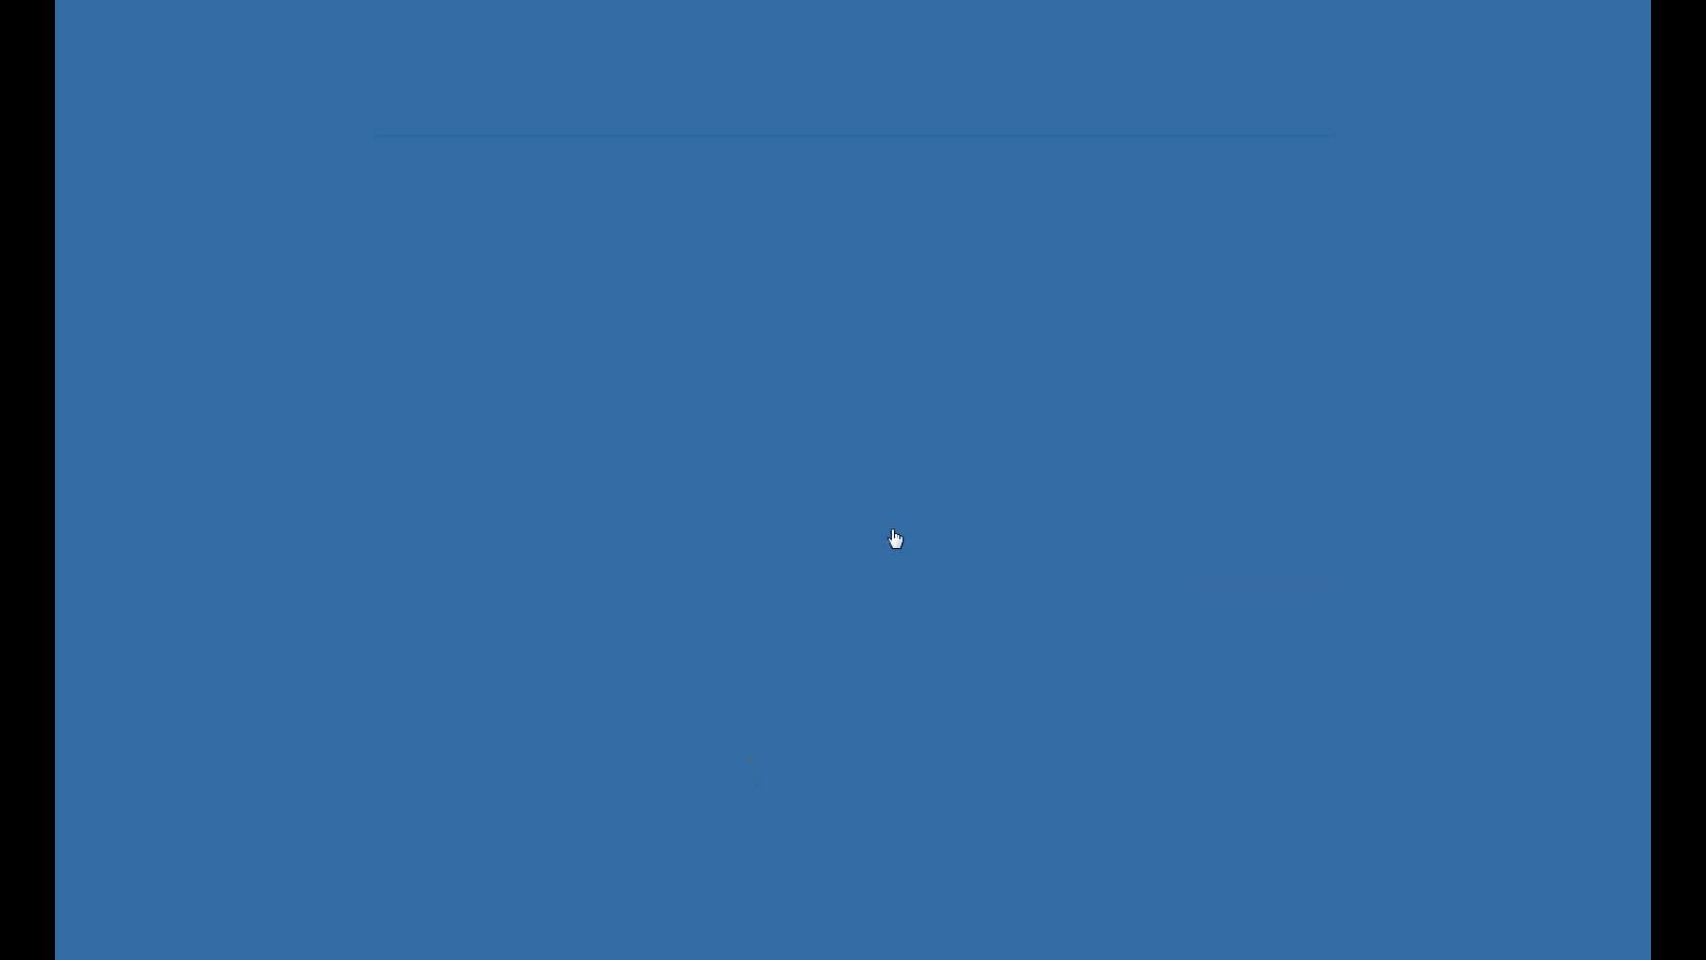
pyautogui.write('****')
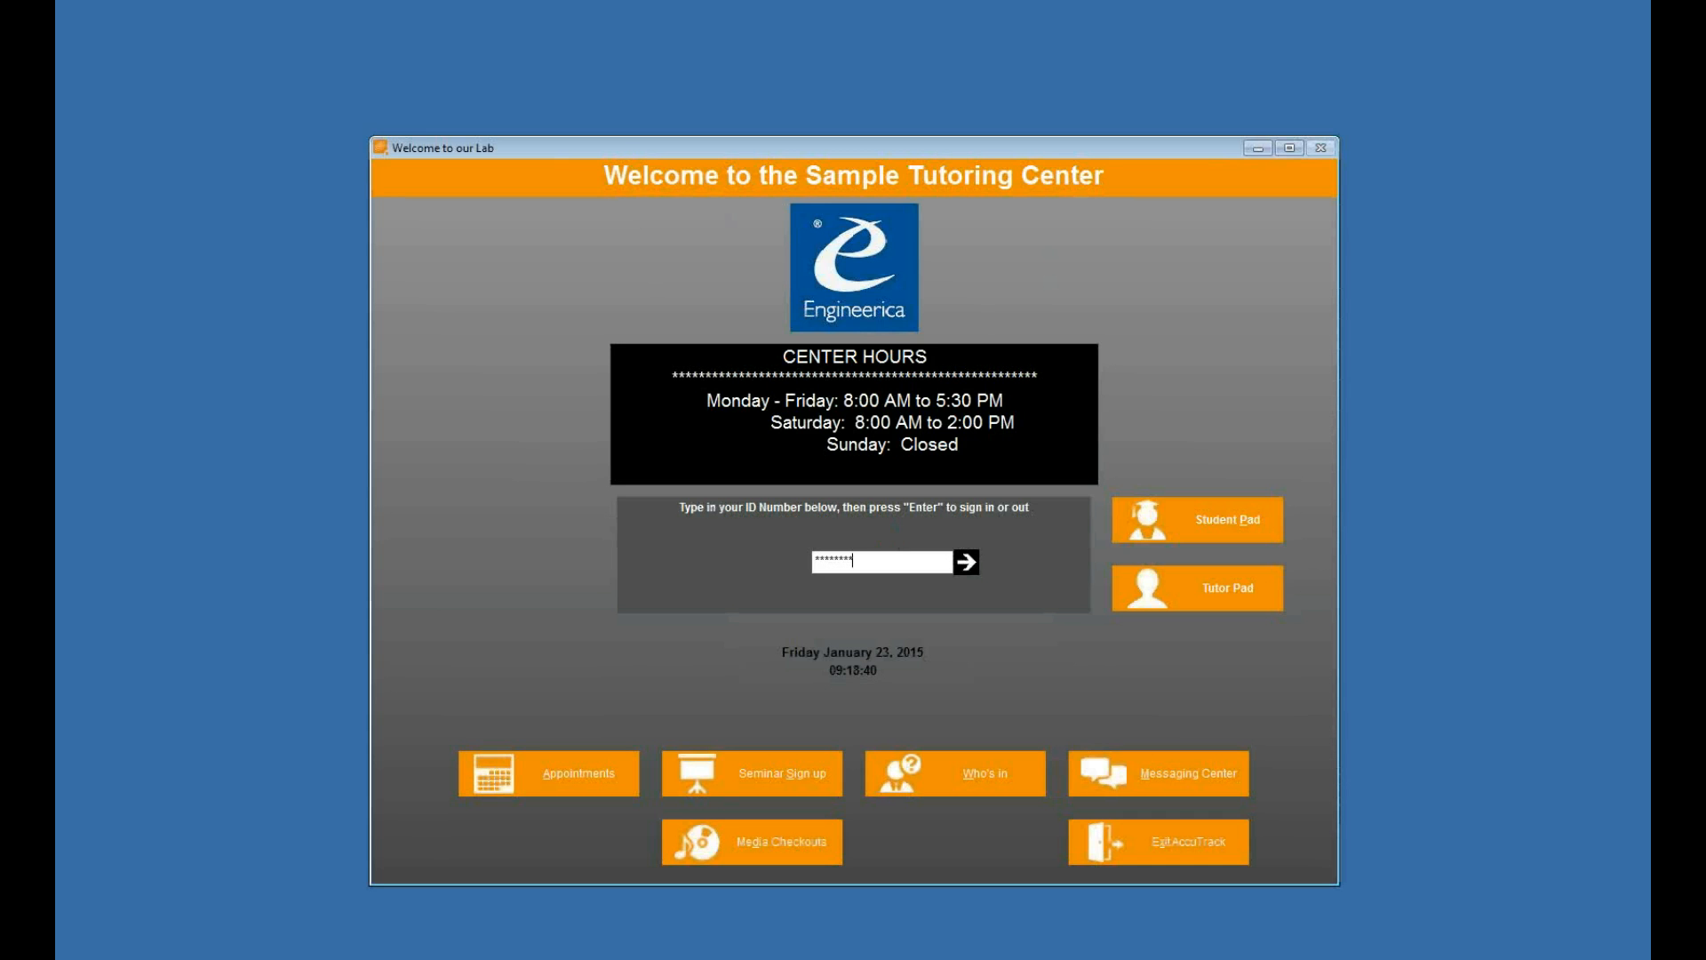
pyautogui.write('87411')
pyautogui.press('Return')
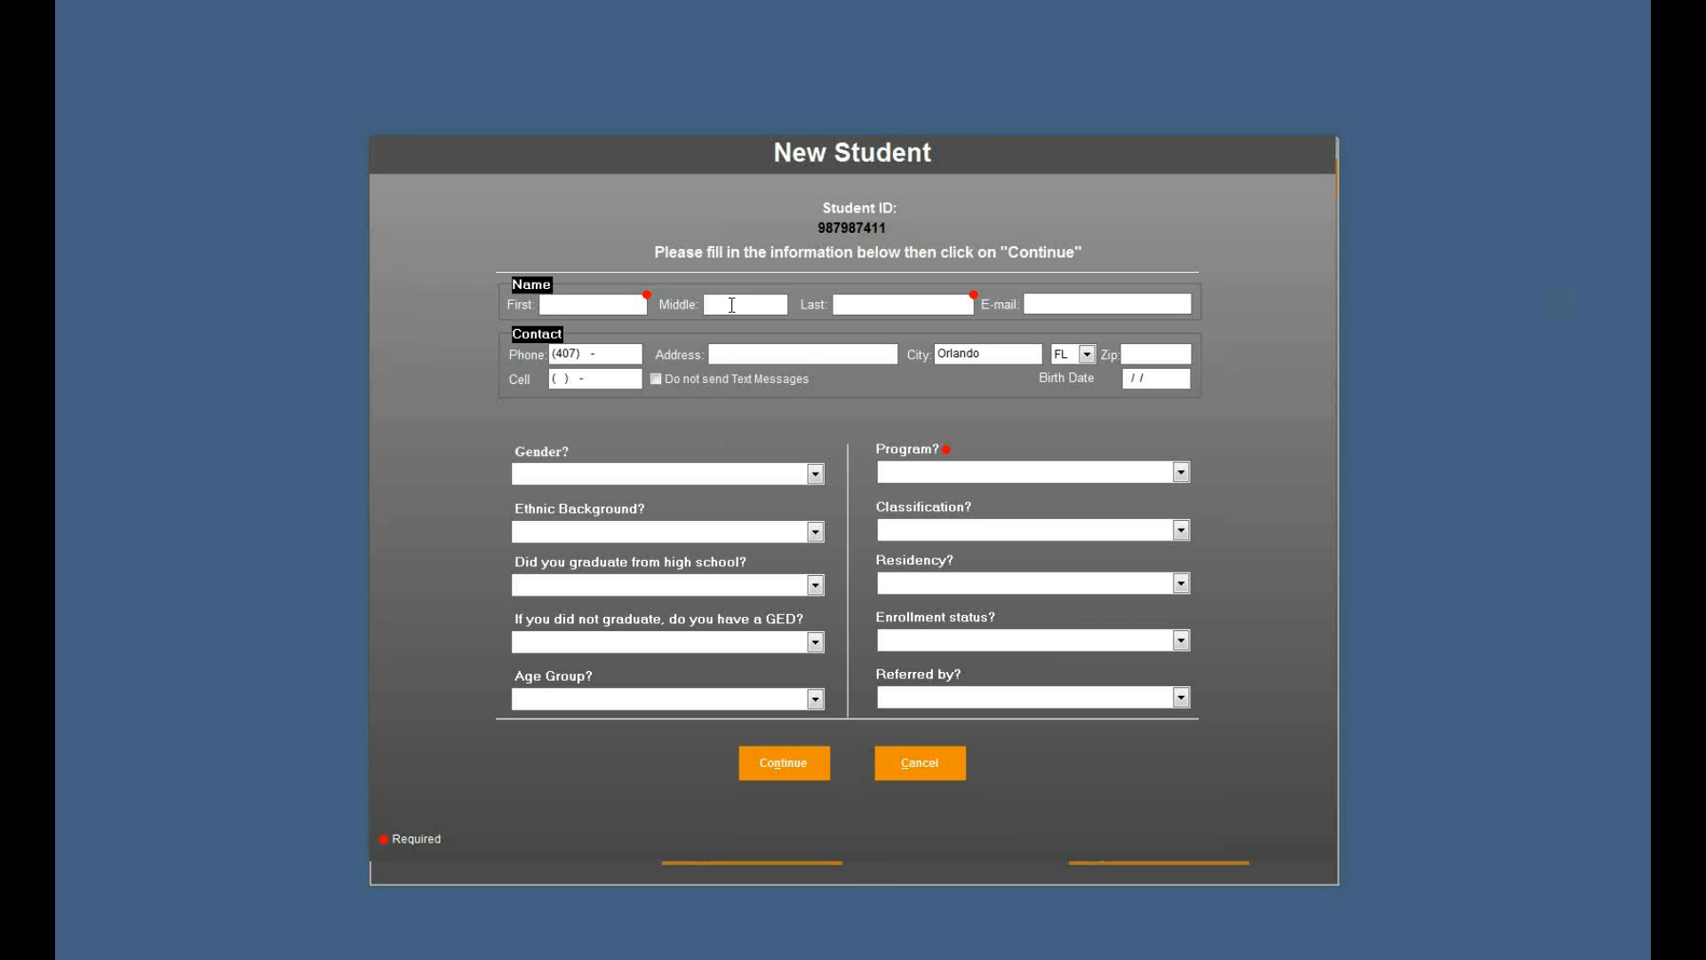
pyautogui.click(931, 763)
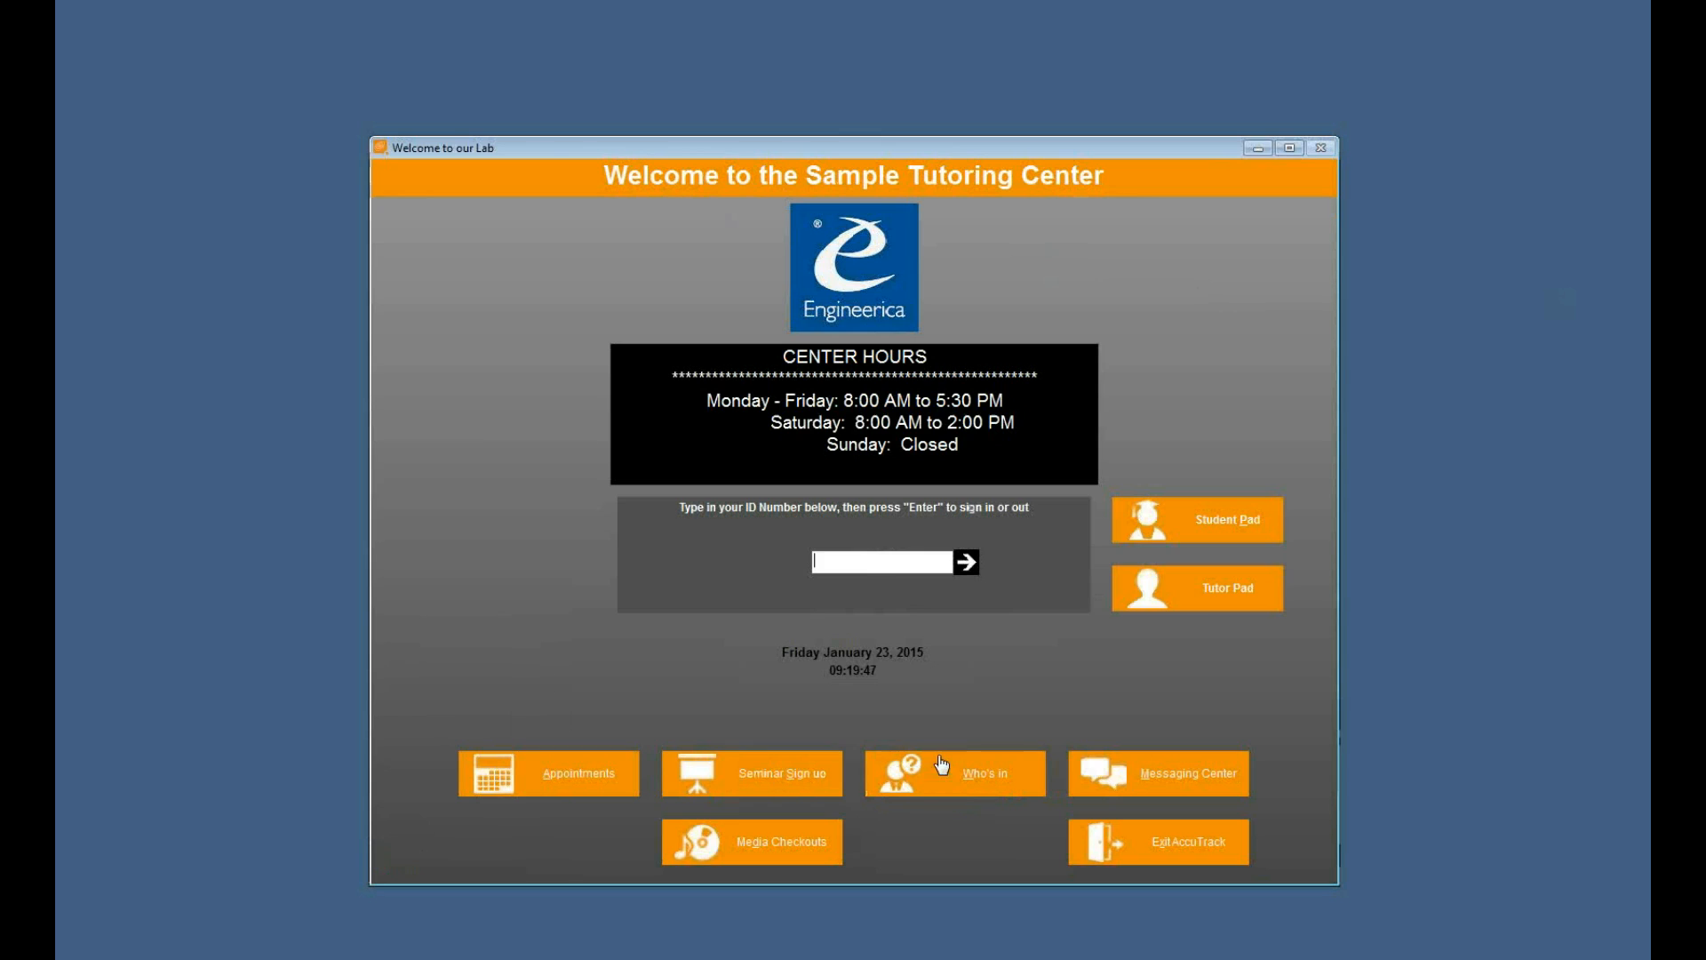
# - Sign in with the administrator ID and password, and open the Users setup
pyautogui.click(888, 564)
pyautogui.press('Return')
pyautogui.press('Return')
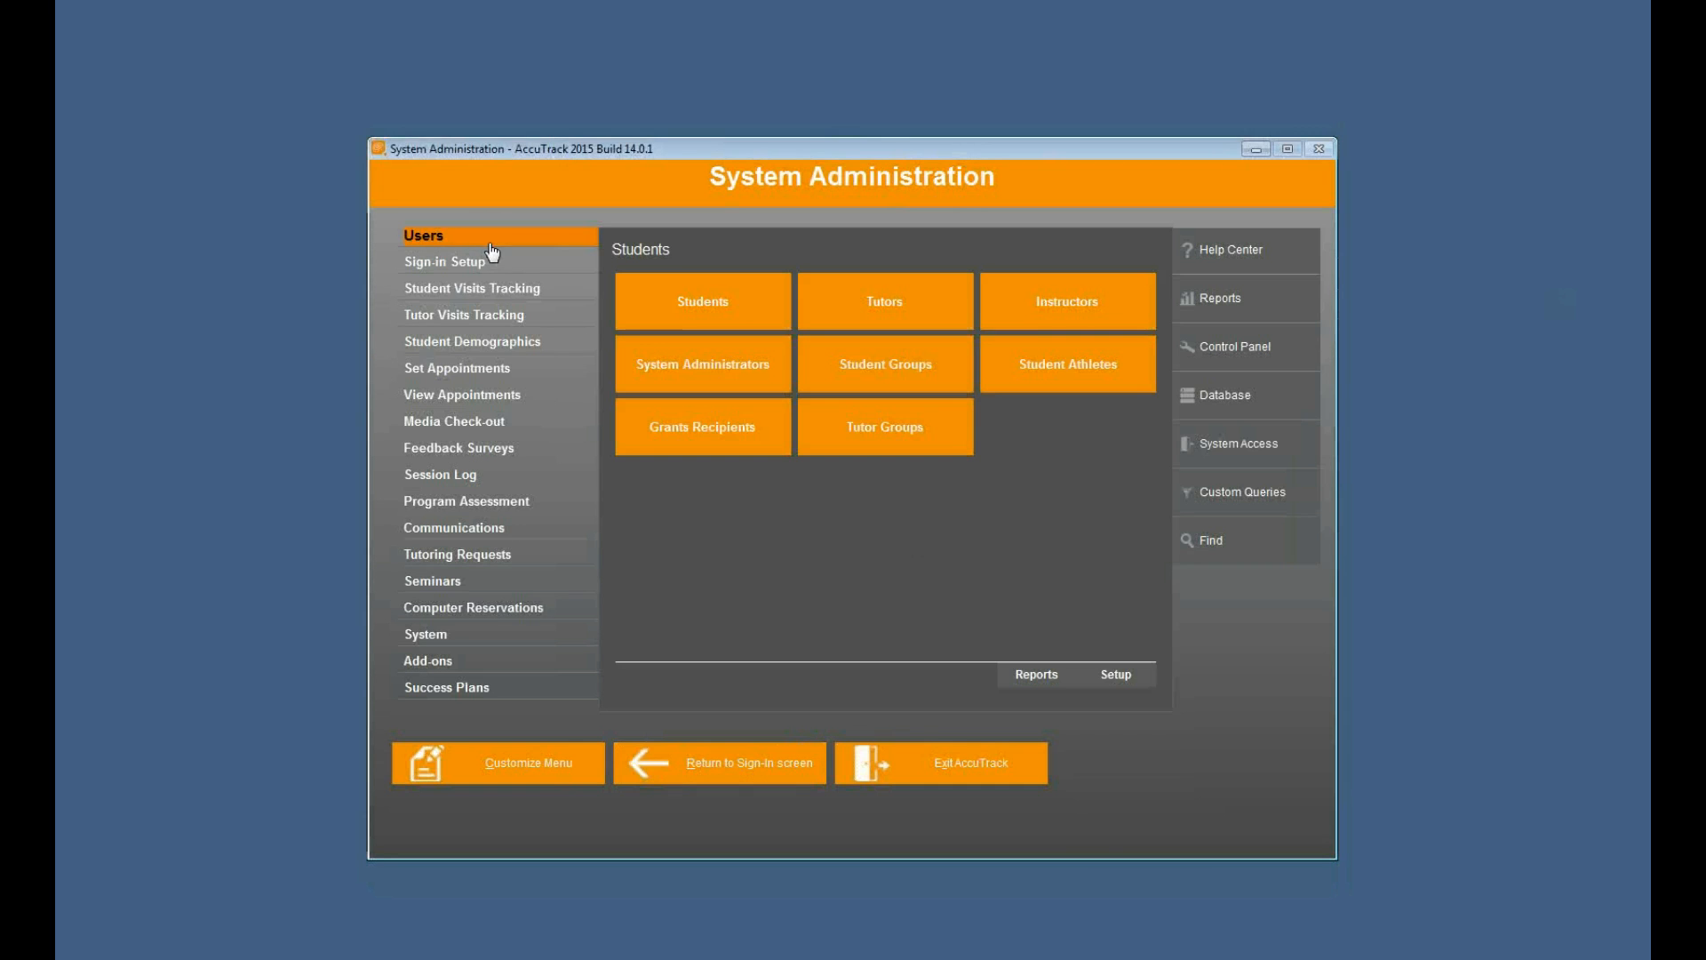
pyautogui.click(1116, 675)
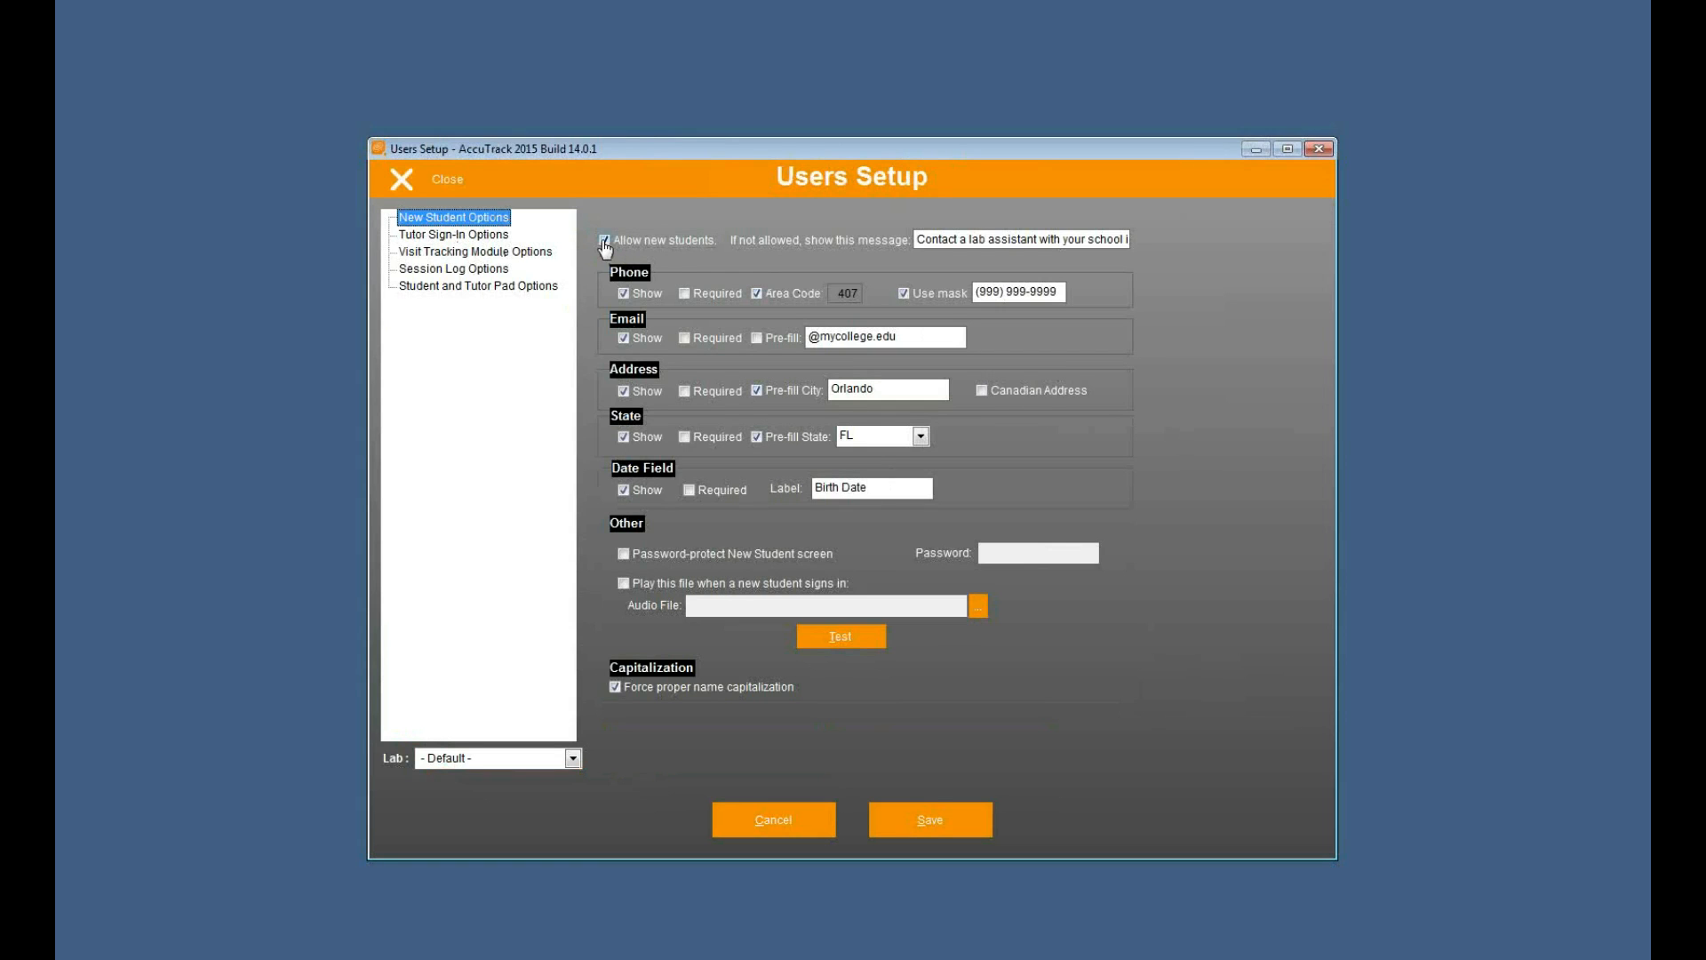
# - Disallow new students, set the message to "You are not listed as a current student. Please visit the front desk for assistance", and save
pyautogui.click(660, 242)
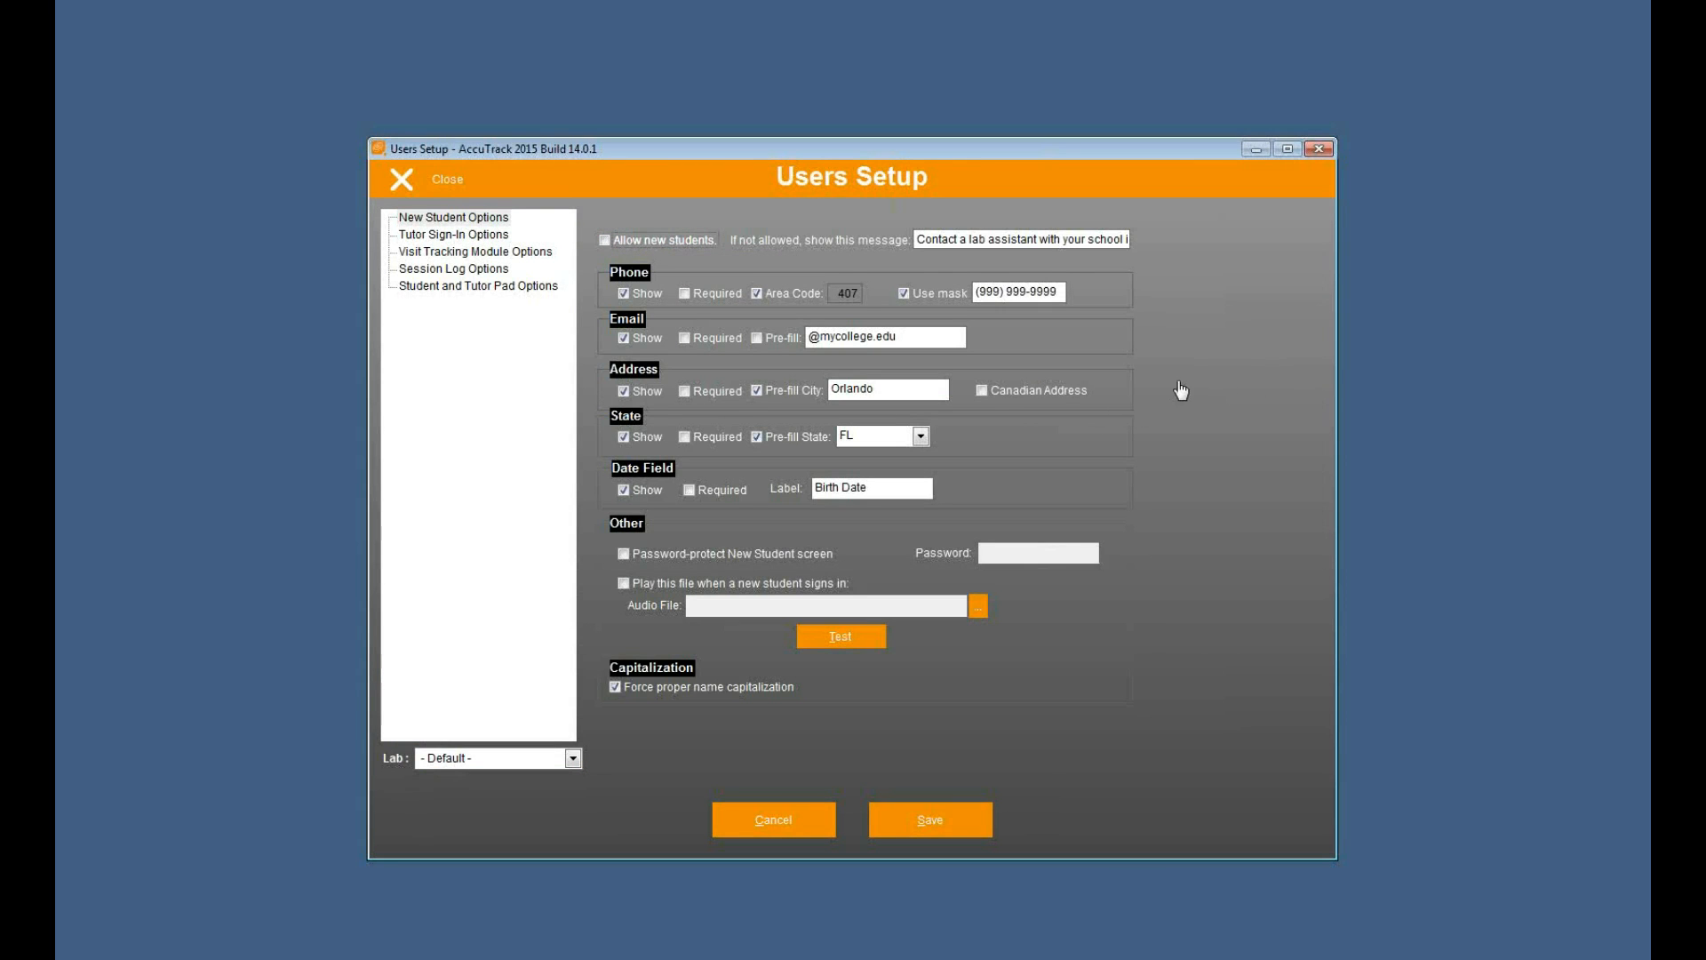
pyautogui.click(1035, 240)
pyautogui.hotkey('ctrl', 'a')
pyautogui.press('Delete')
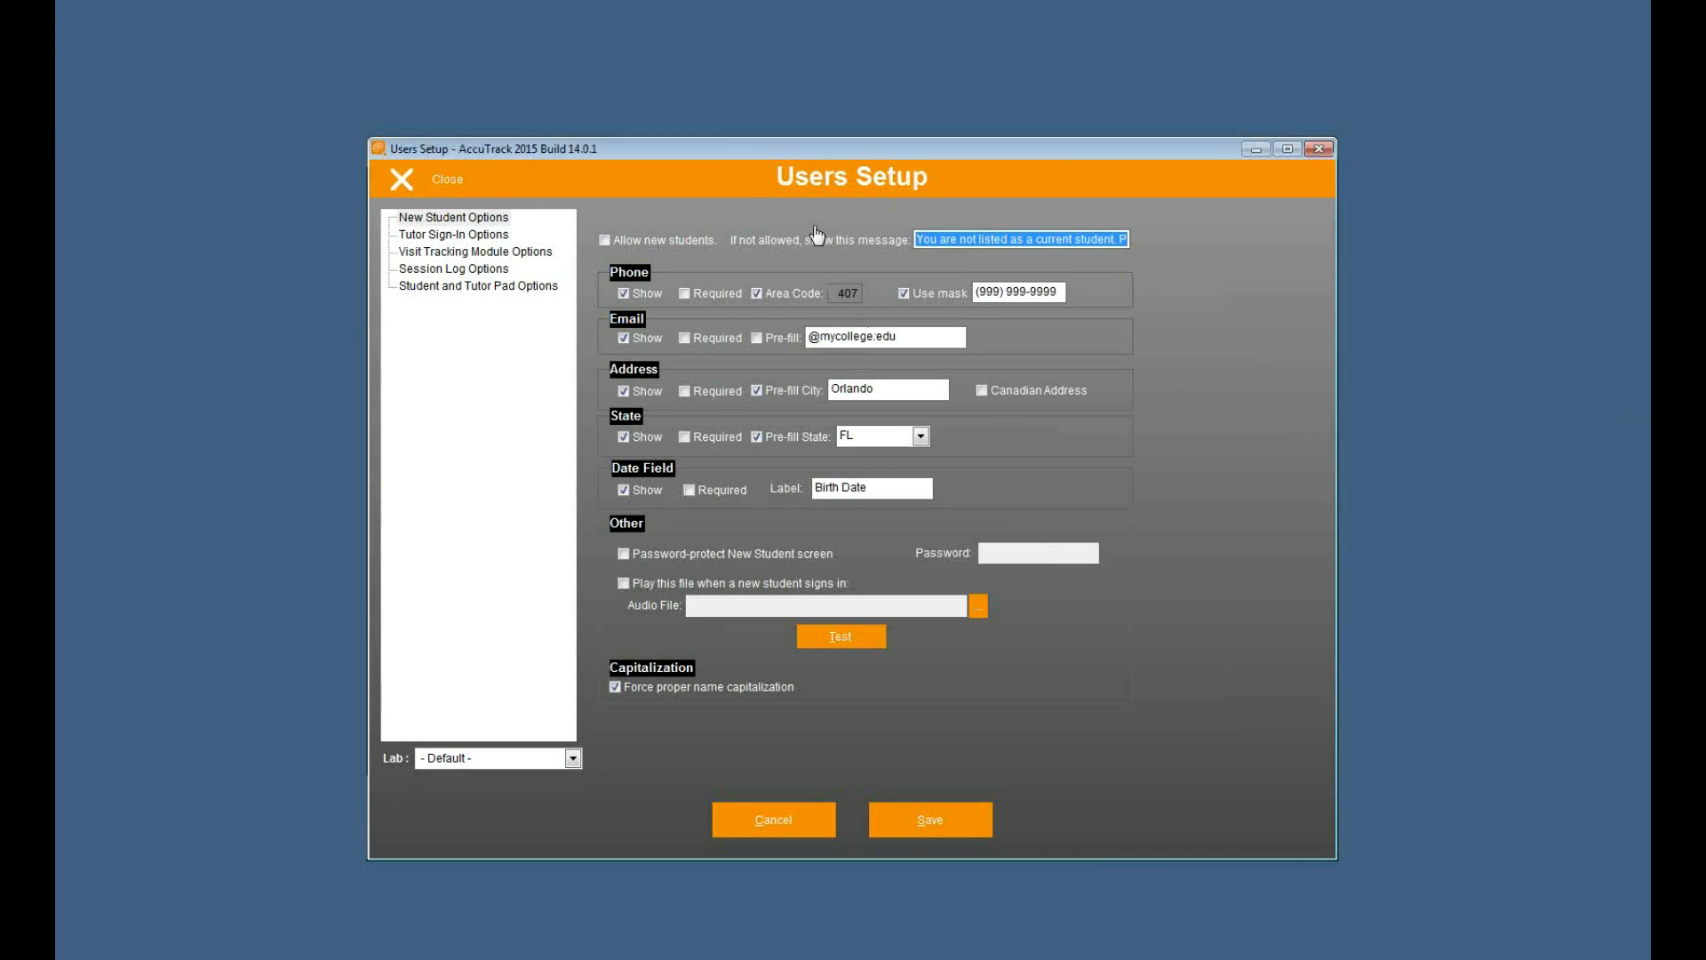
pyautogui.press('End')
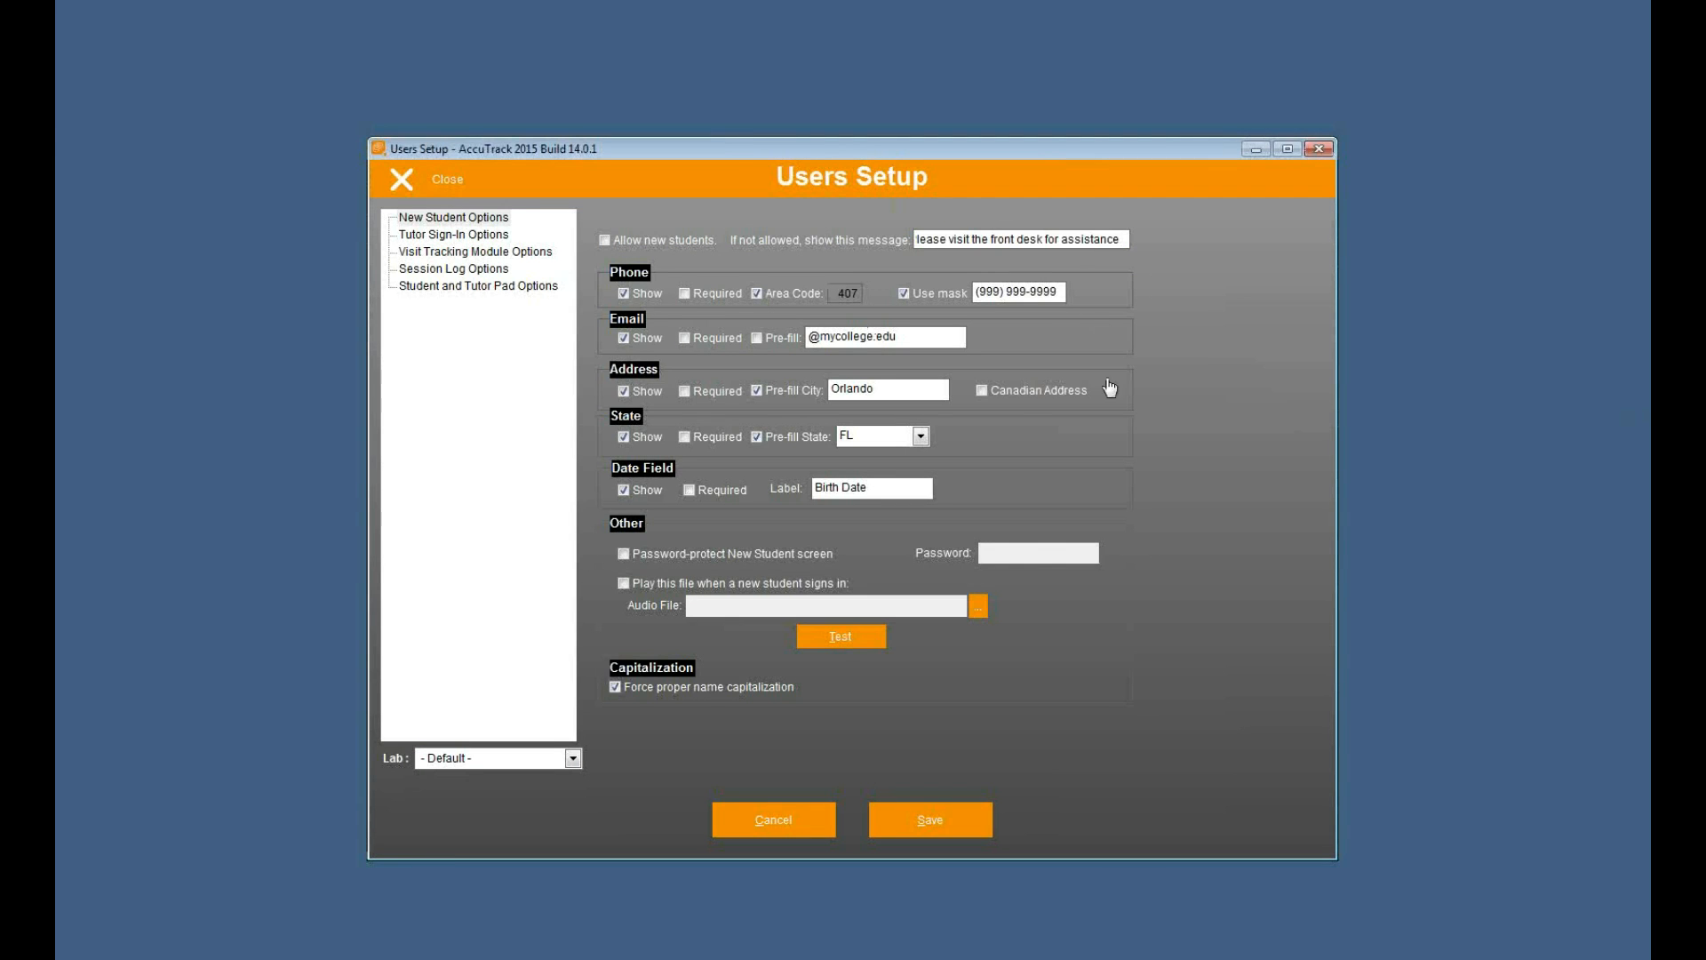
pyautogui.click(924, 819)
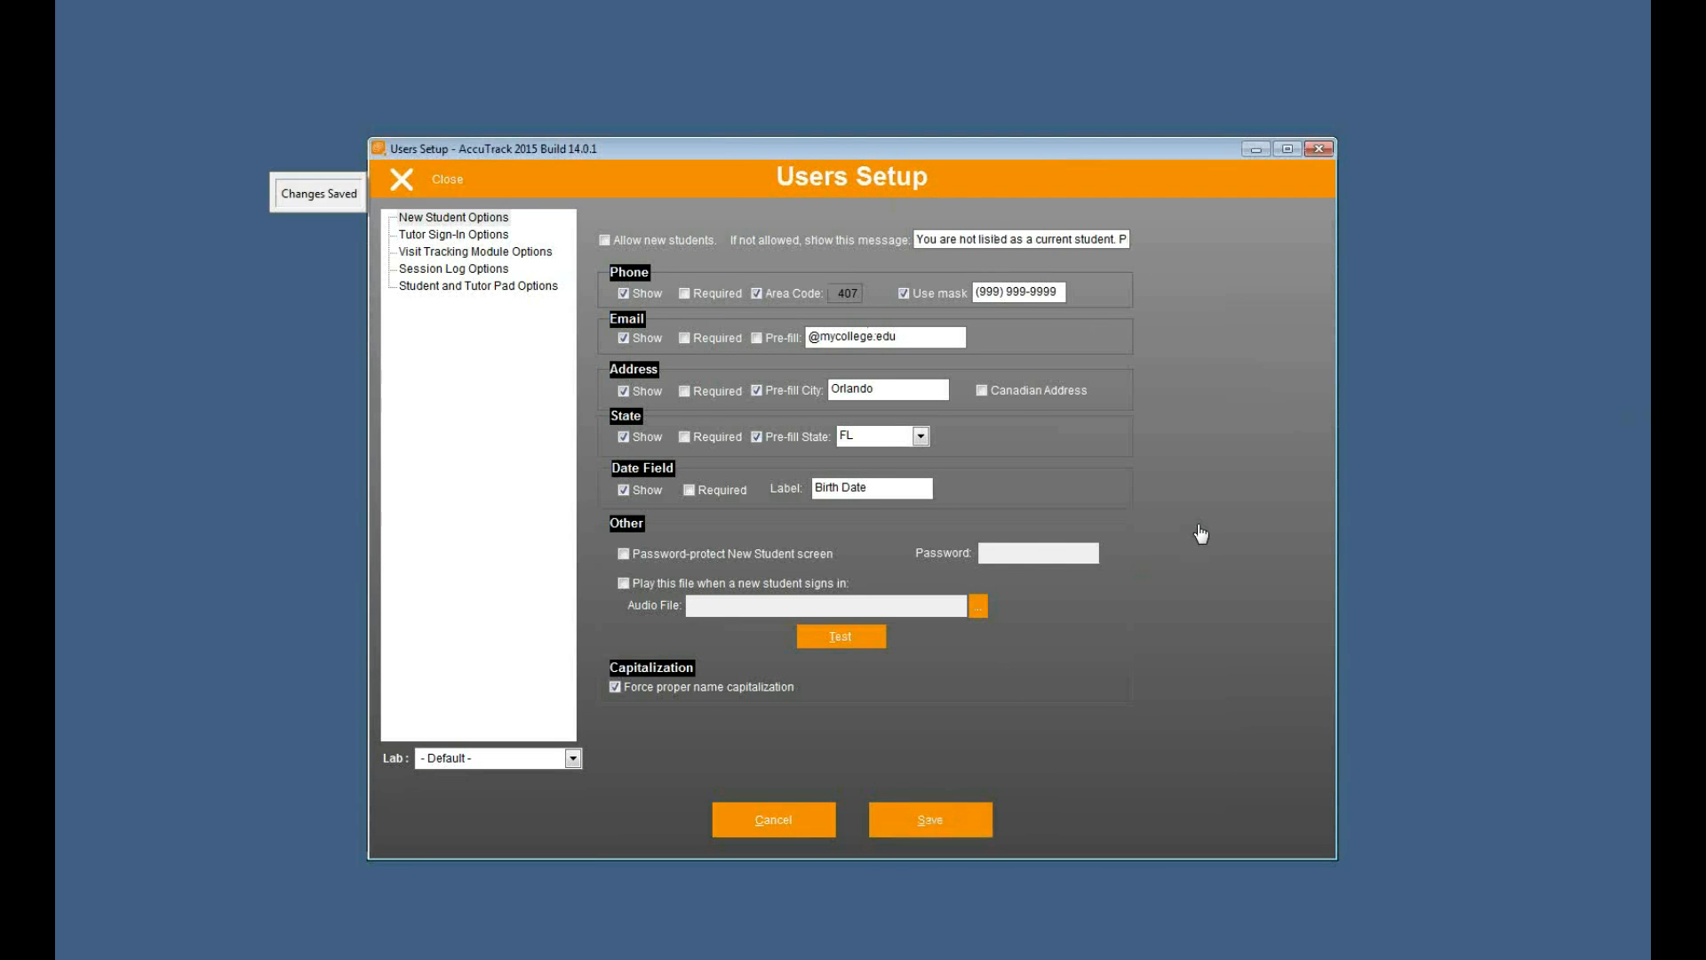
# - Return to the sign-in screen, test an unlisted student ID number, and dismiss the not-allowed message
pyautogui.click(451, 184)
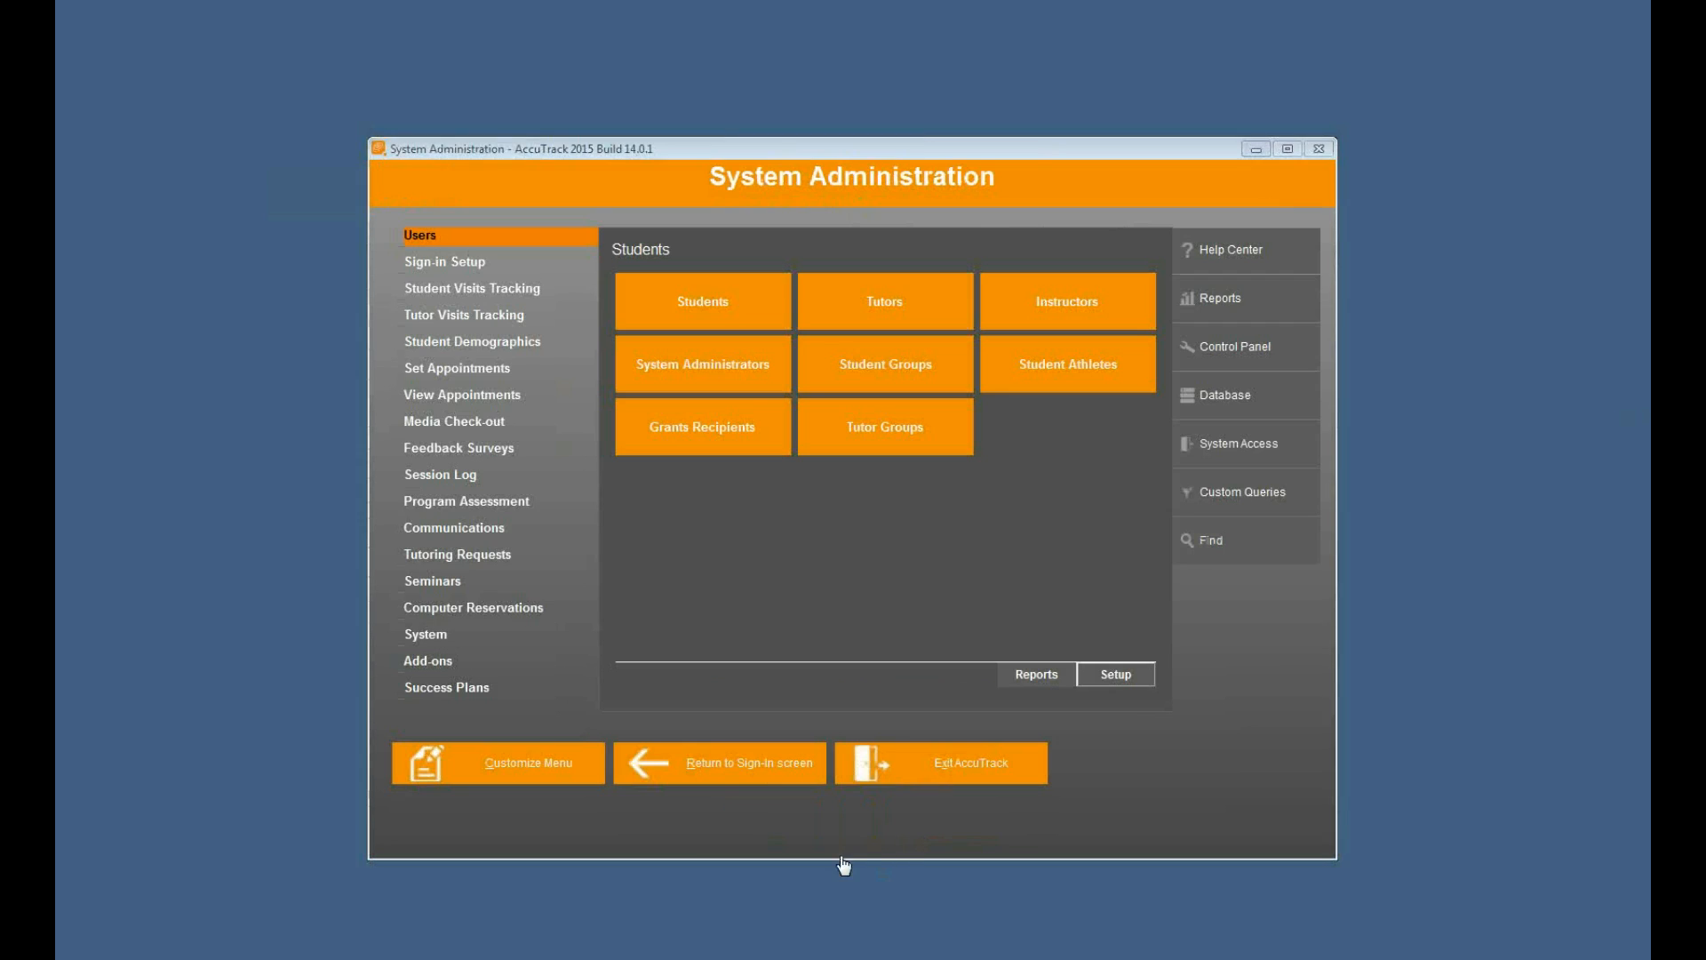
pyautogui.click(769, 769)
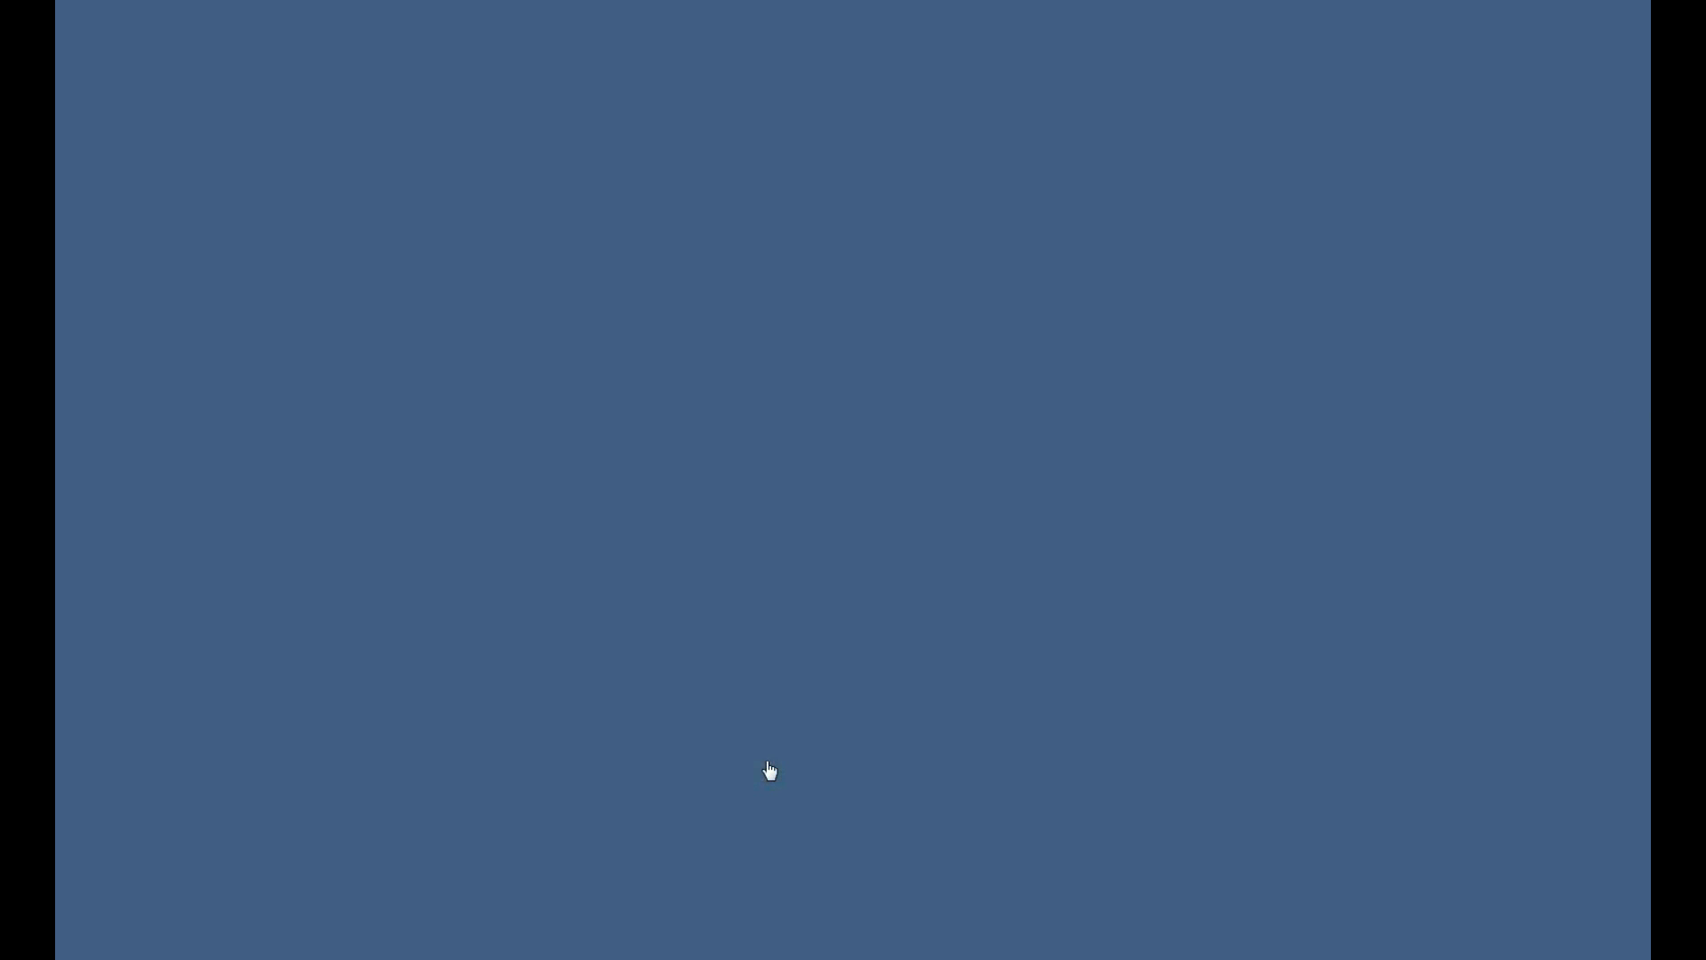
pyautogui.write('***')
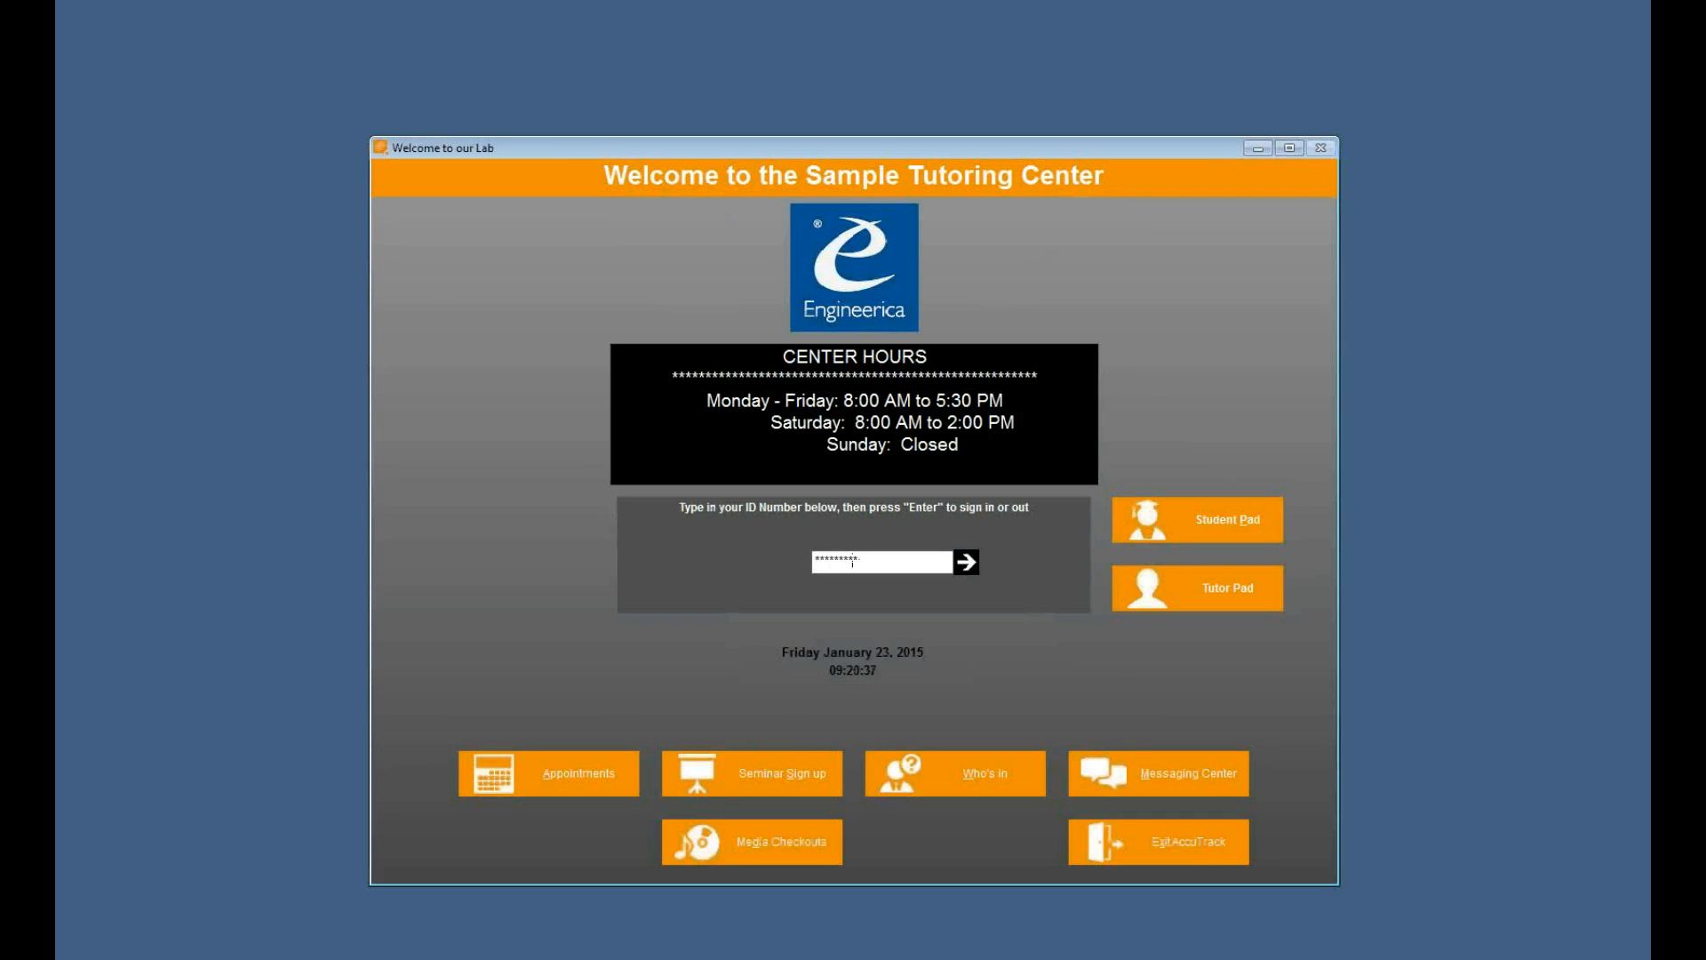
pyautogui.press('Return')
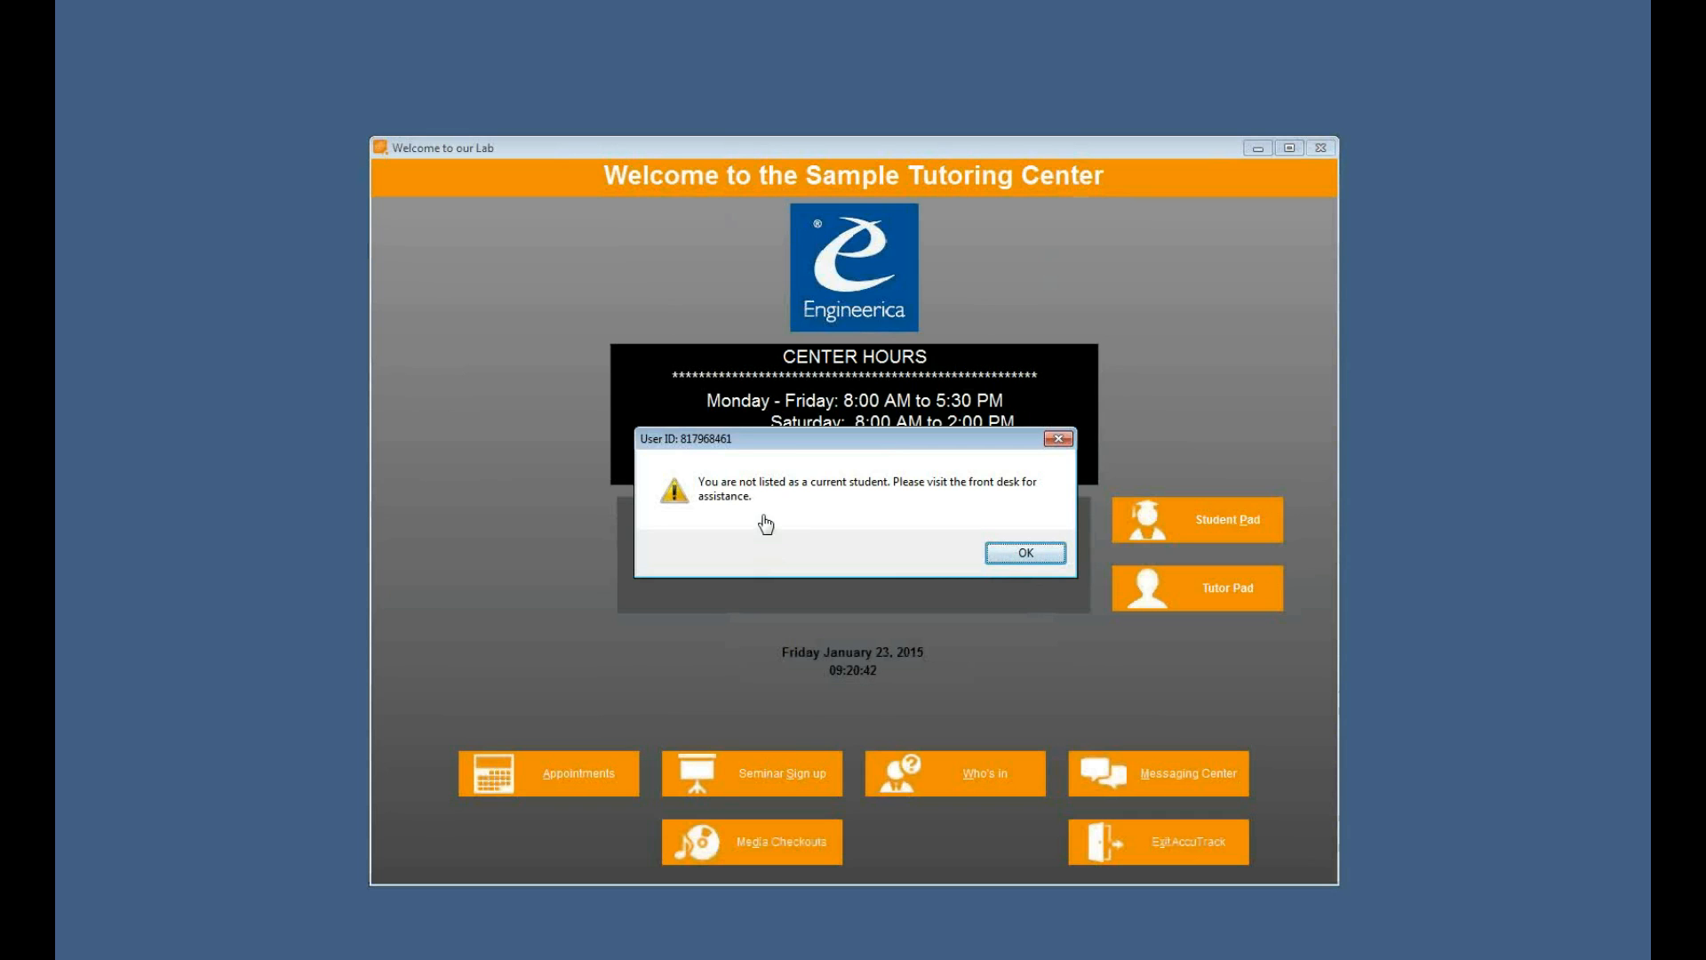
pyautogui.click(1025, 553)
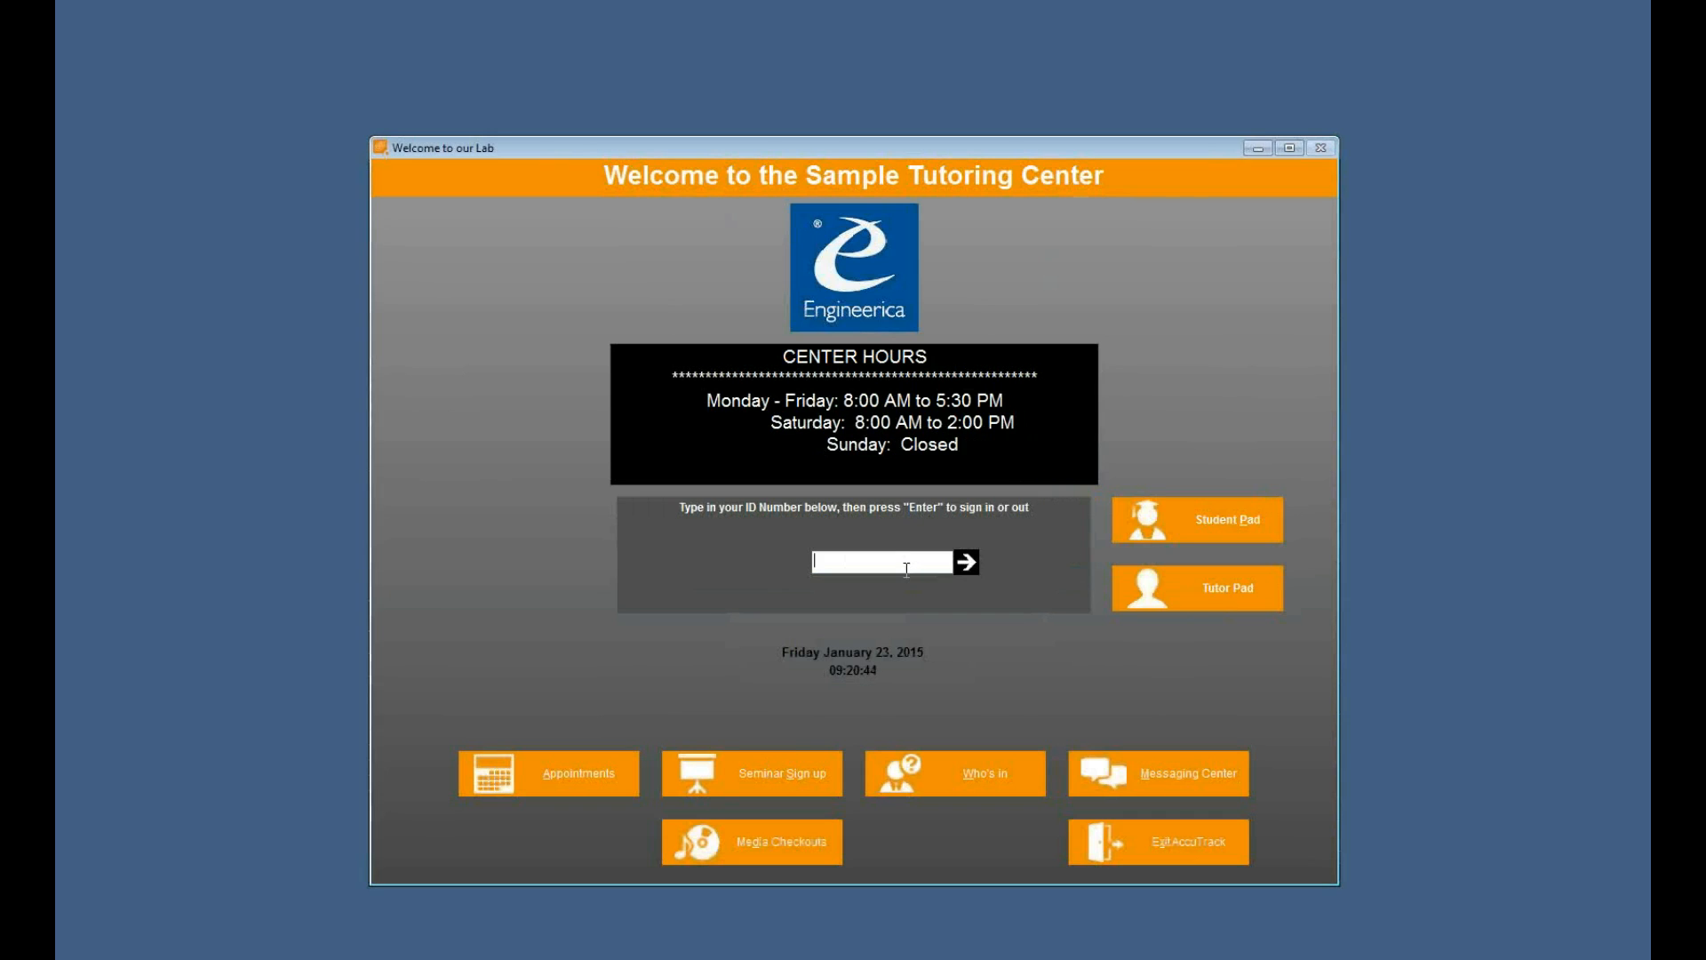
# - Sign back in with the administrator ID and password, and reopen the Users setup
pyautogui.write('*********')
pyautogui.press('Return')
pyautogui.write('***')
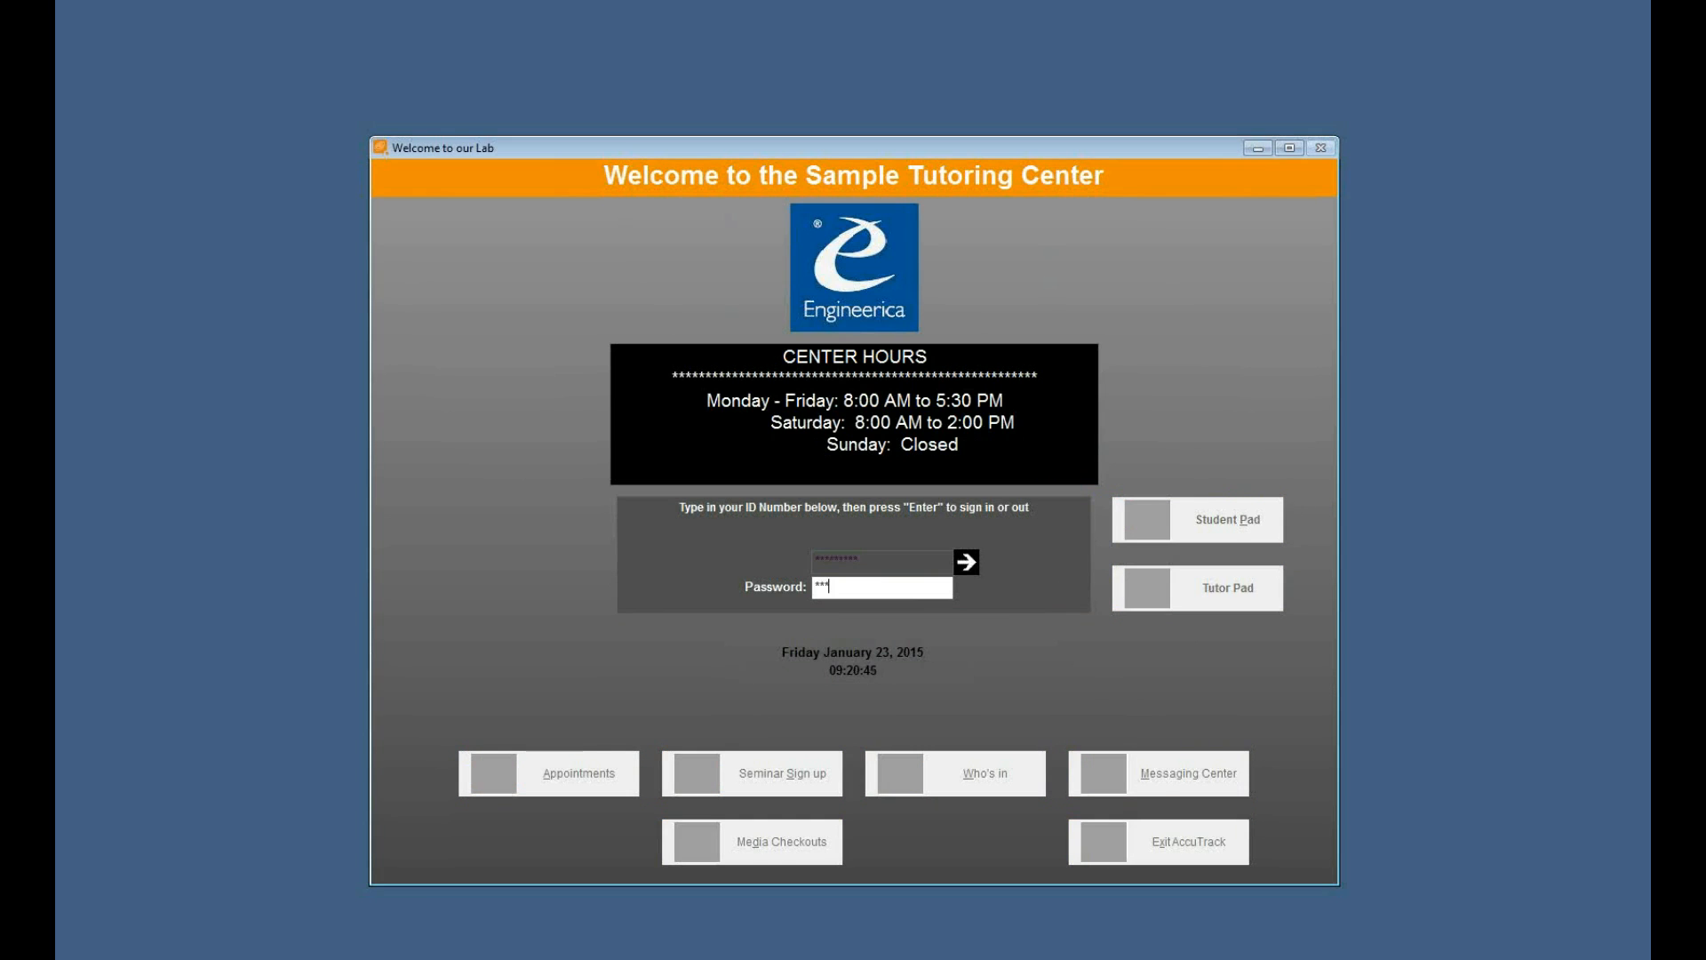
pyautogui.press('Return')
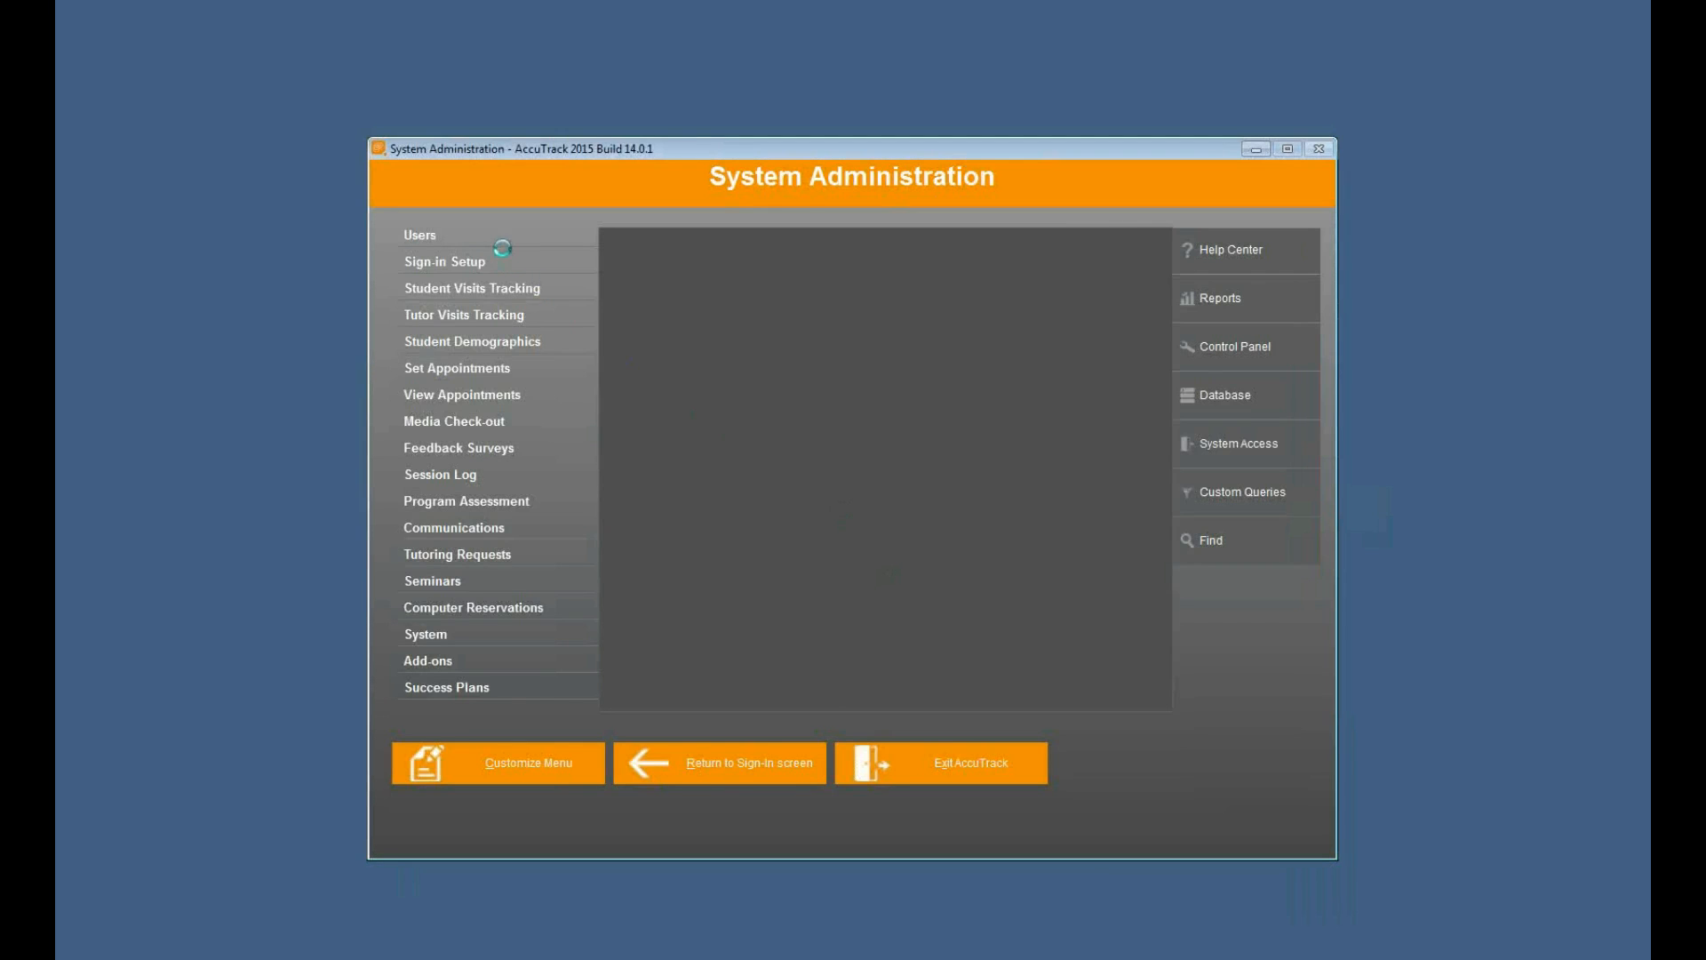
pyautogui.click(507, 244)
pyautogui.click(1125, 677)
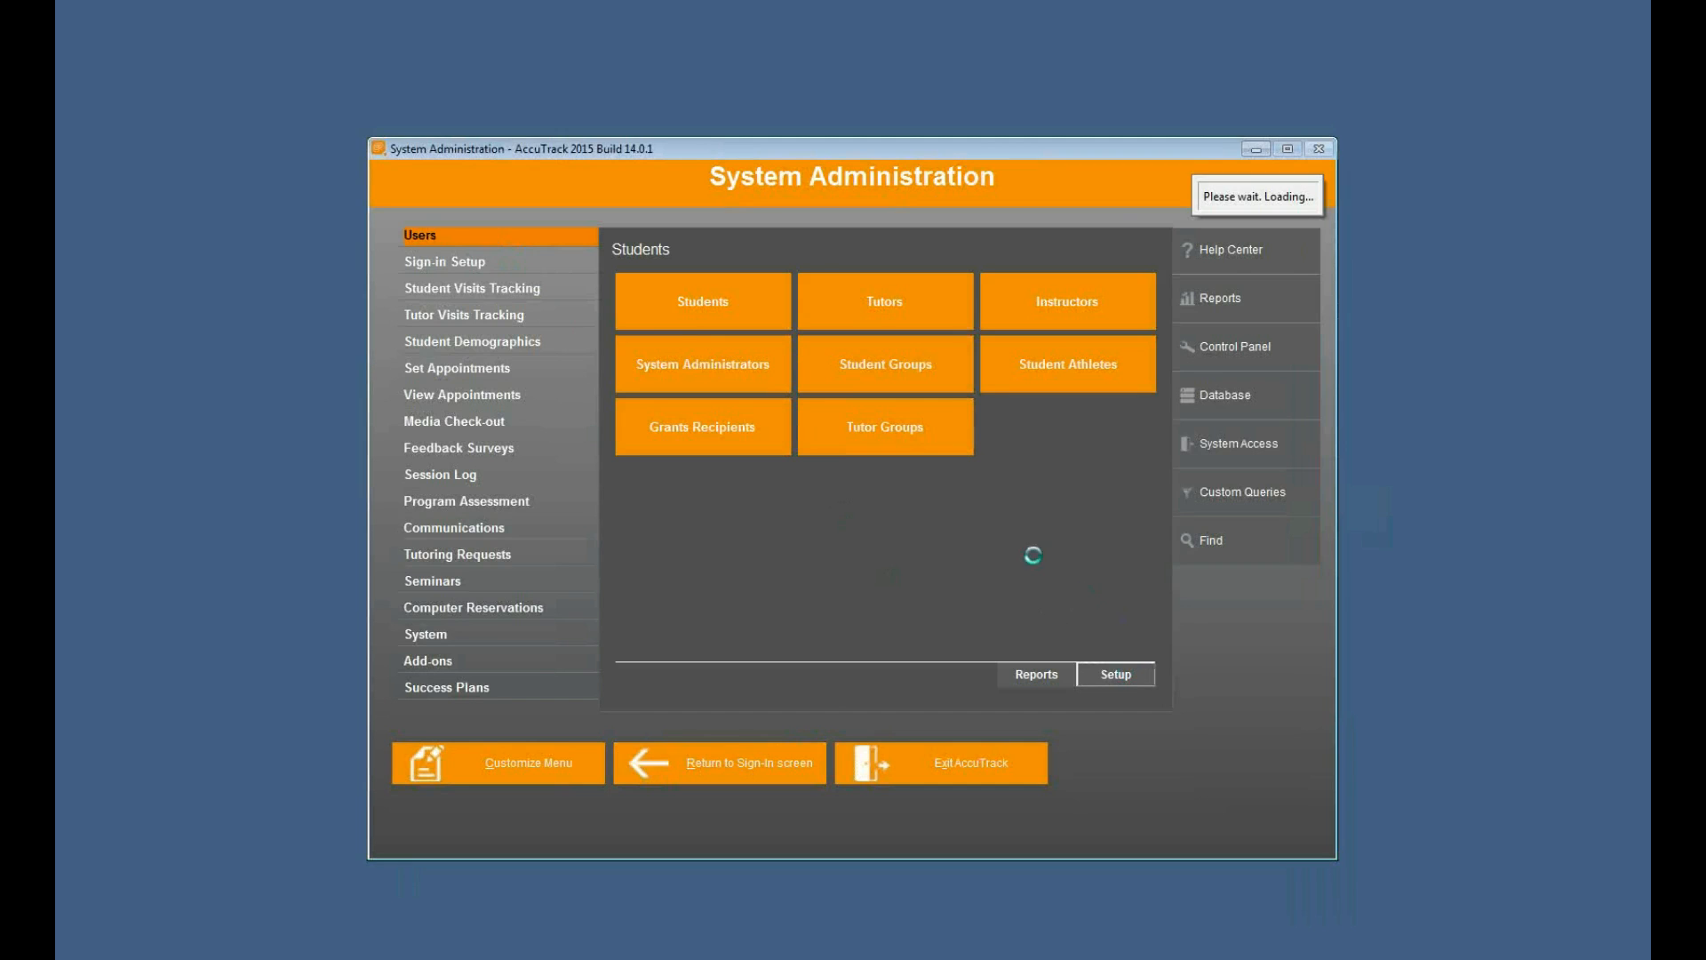
# - Allow new students again, protect the New Student screen with a password, and save the setup
pyautogui.click(605, 240)
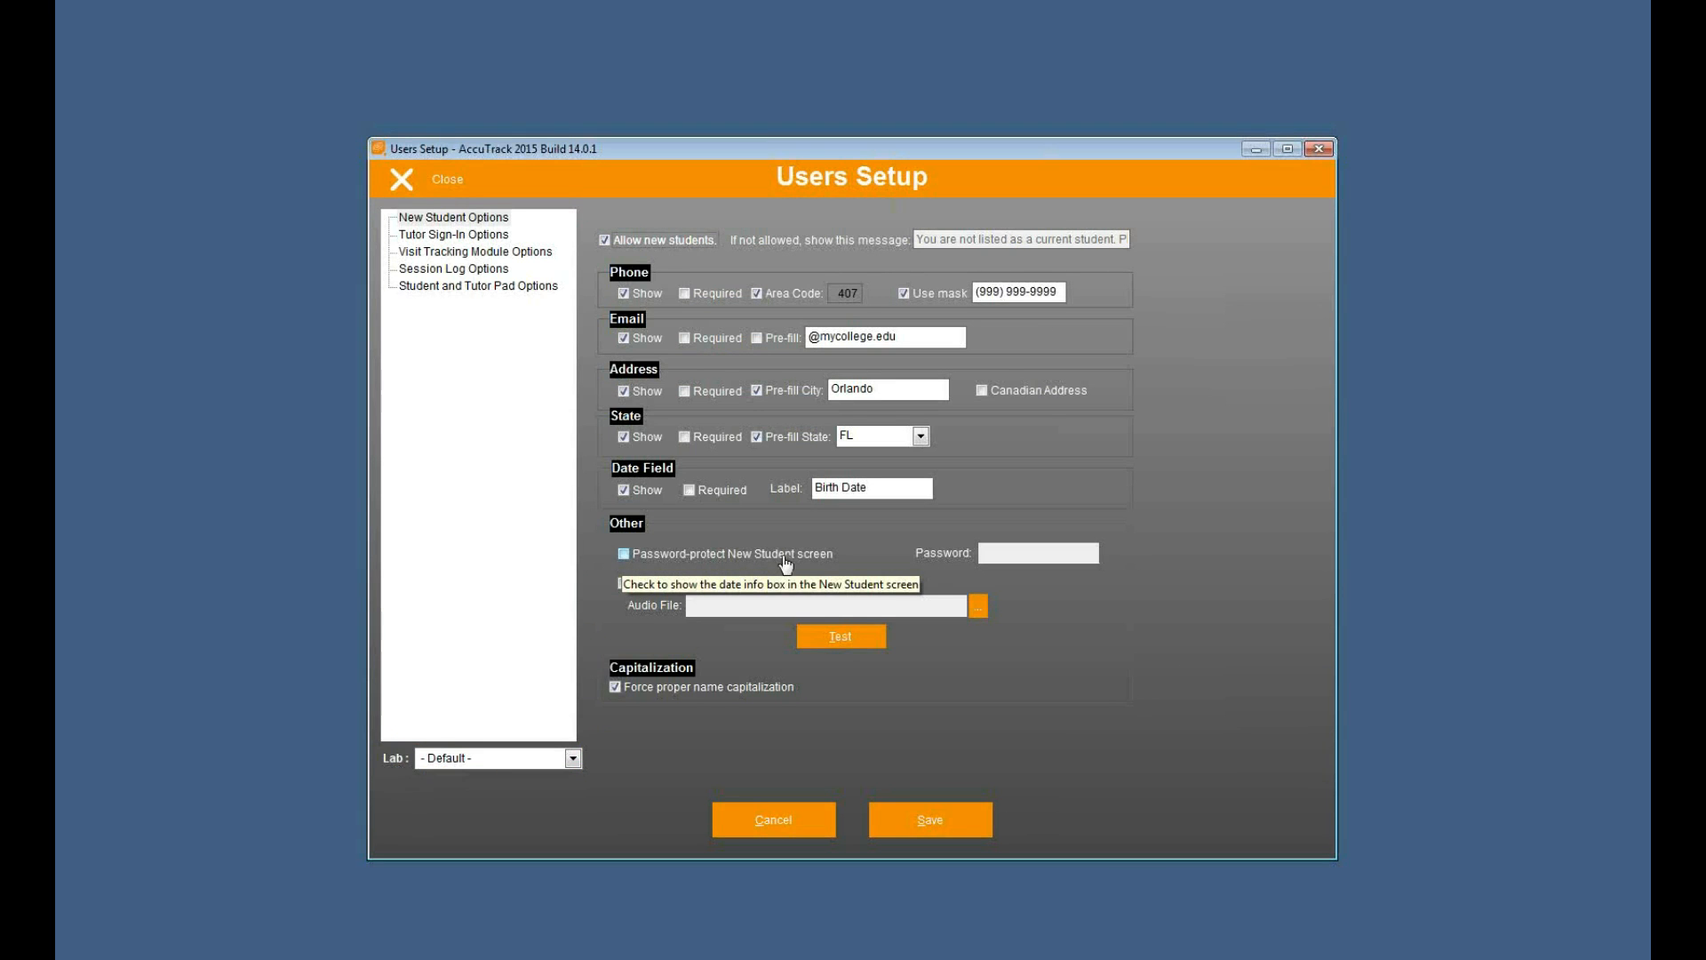
pyautogui.click(812, 556)
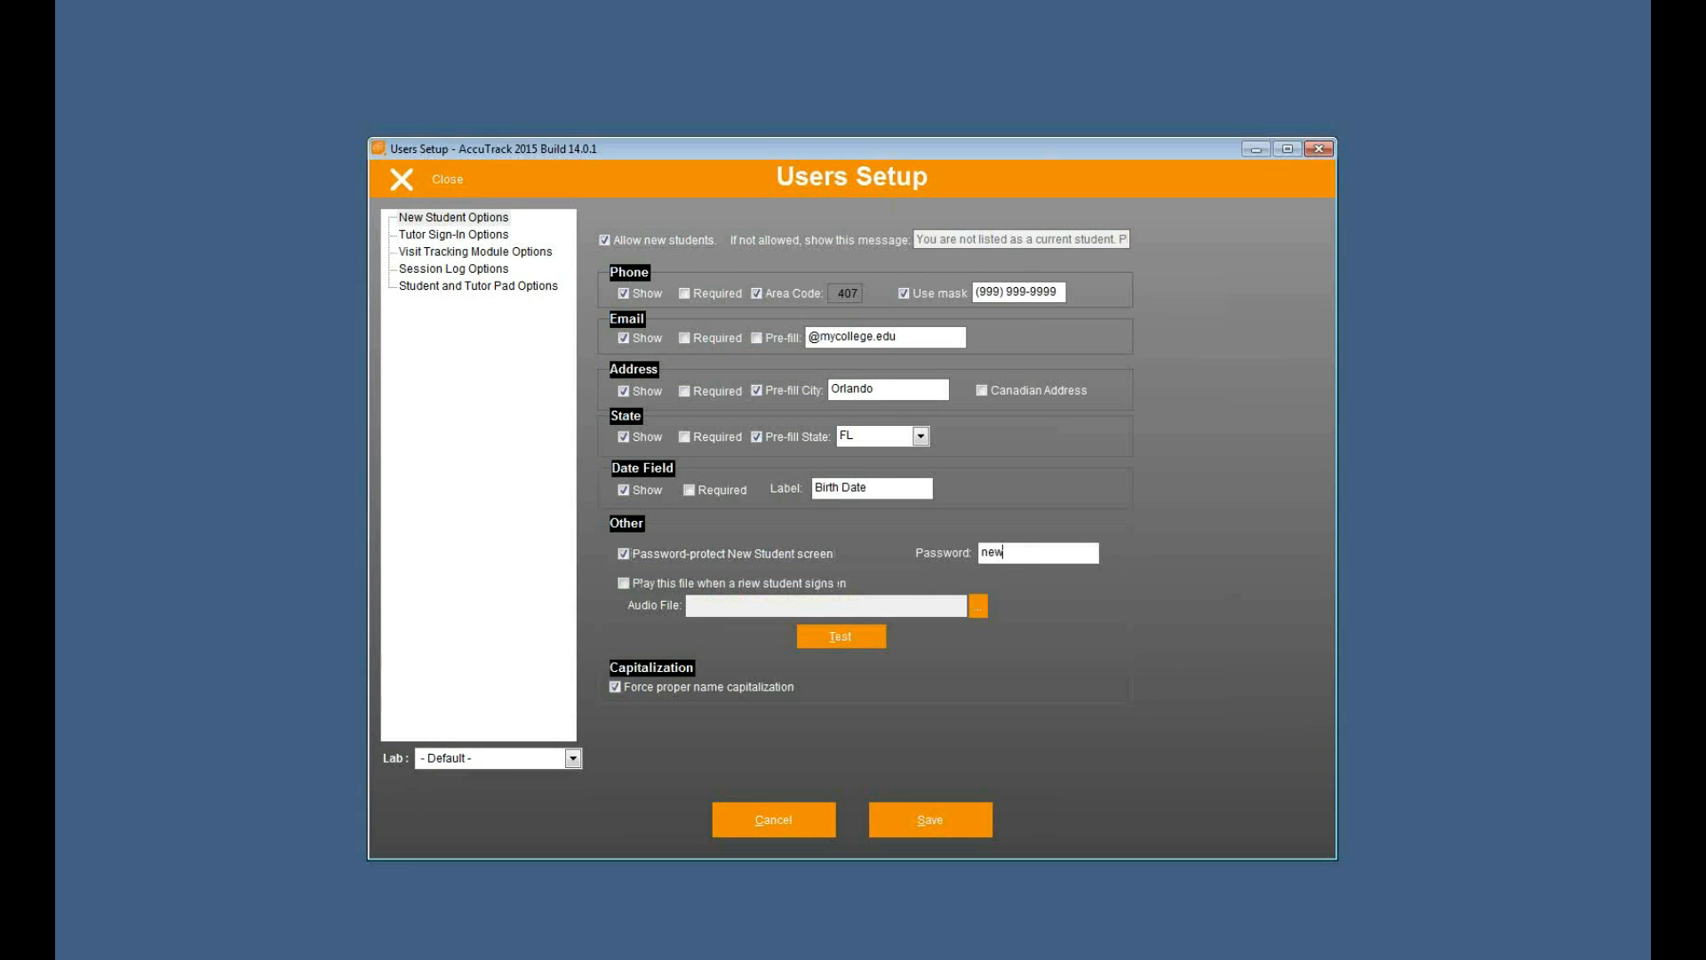
pyautogui.click(947, 820)
pyautogui.moveTo(1066, 295); pyautogui.dragTo(974, 293)
pyautogui.click(1009, 293)
pyautogui.moveTo(1061, 293); pyautogui.dragTo(975, 294)
pyautogui.write('9999999999')
pyautogui.click(930, 818)
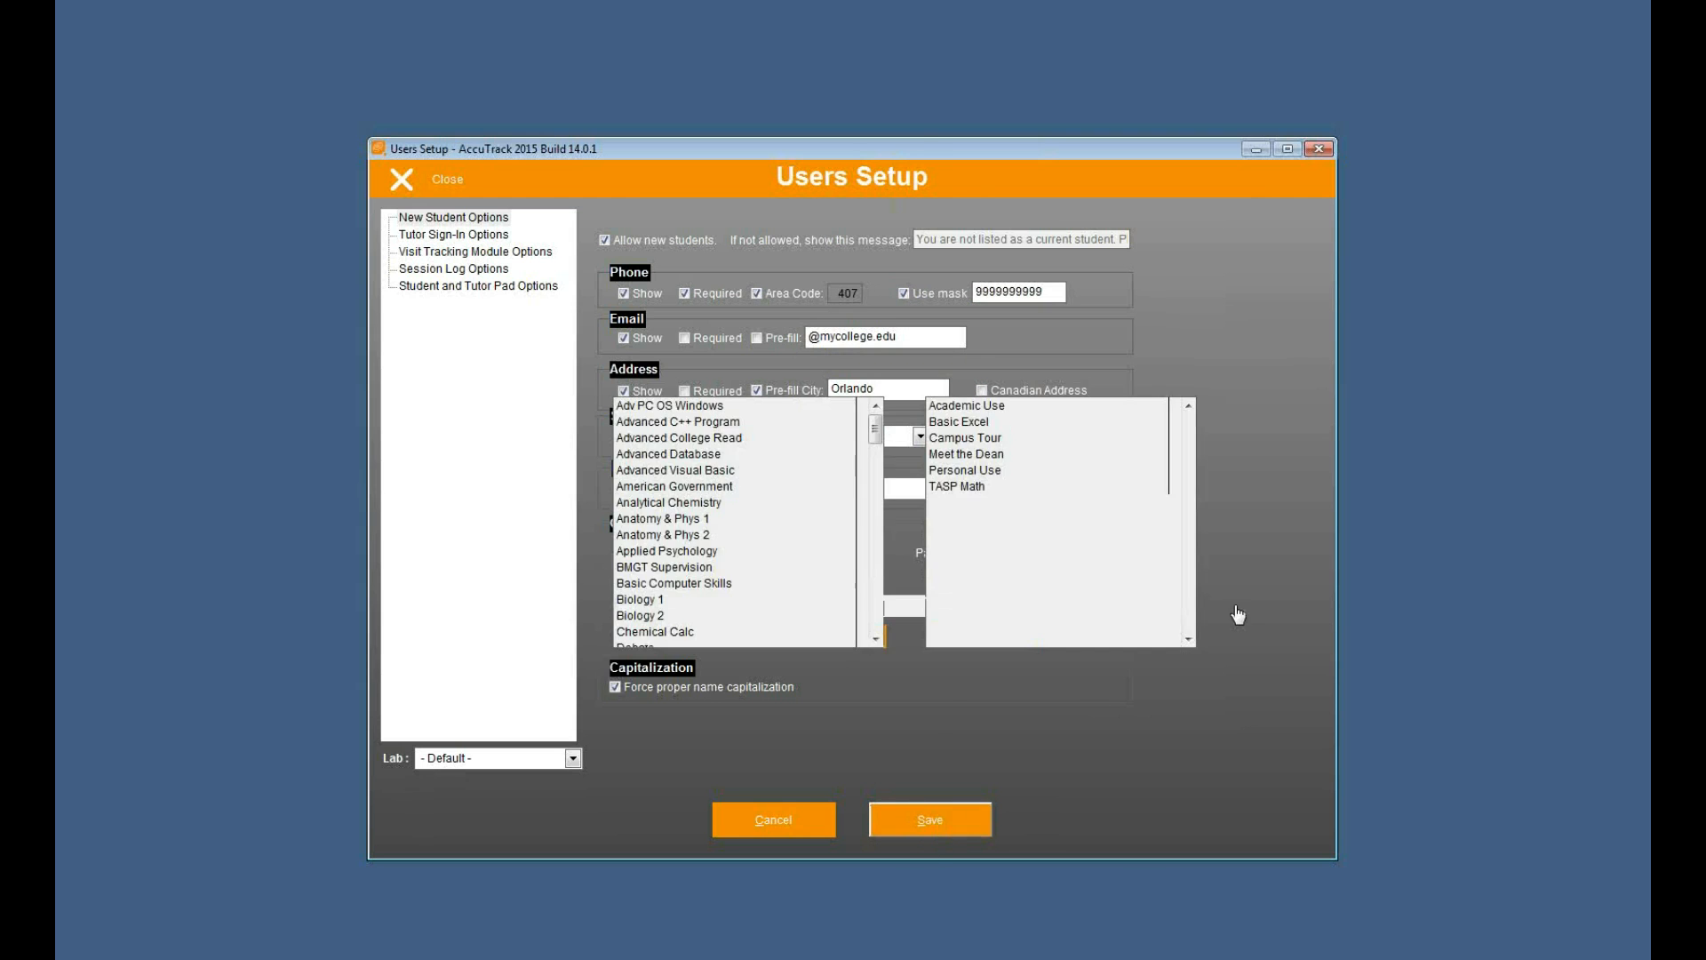
# - Test a new student sign-in with an unlisted ID number and the New Student screen password, and cancel the form
pyautogui.click(435, 185)
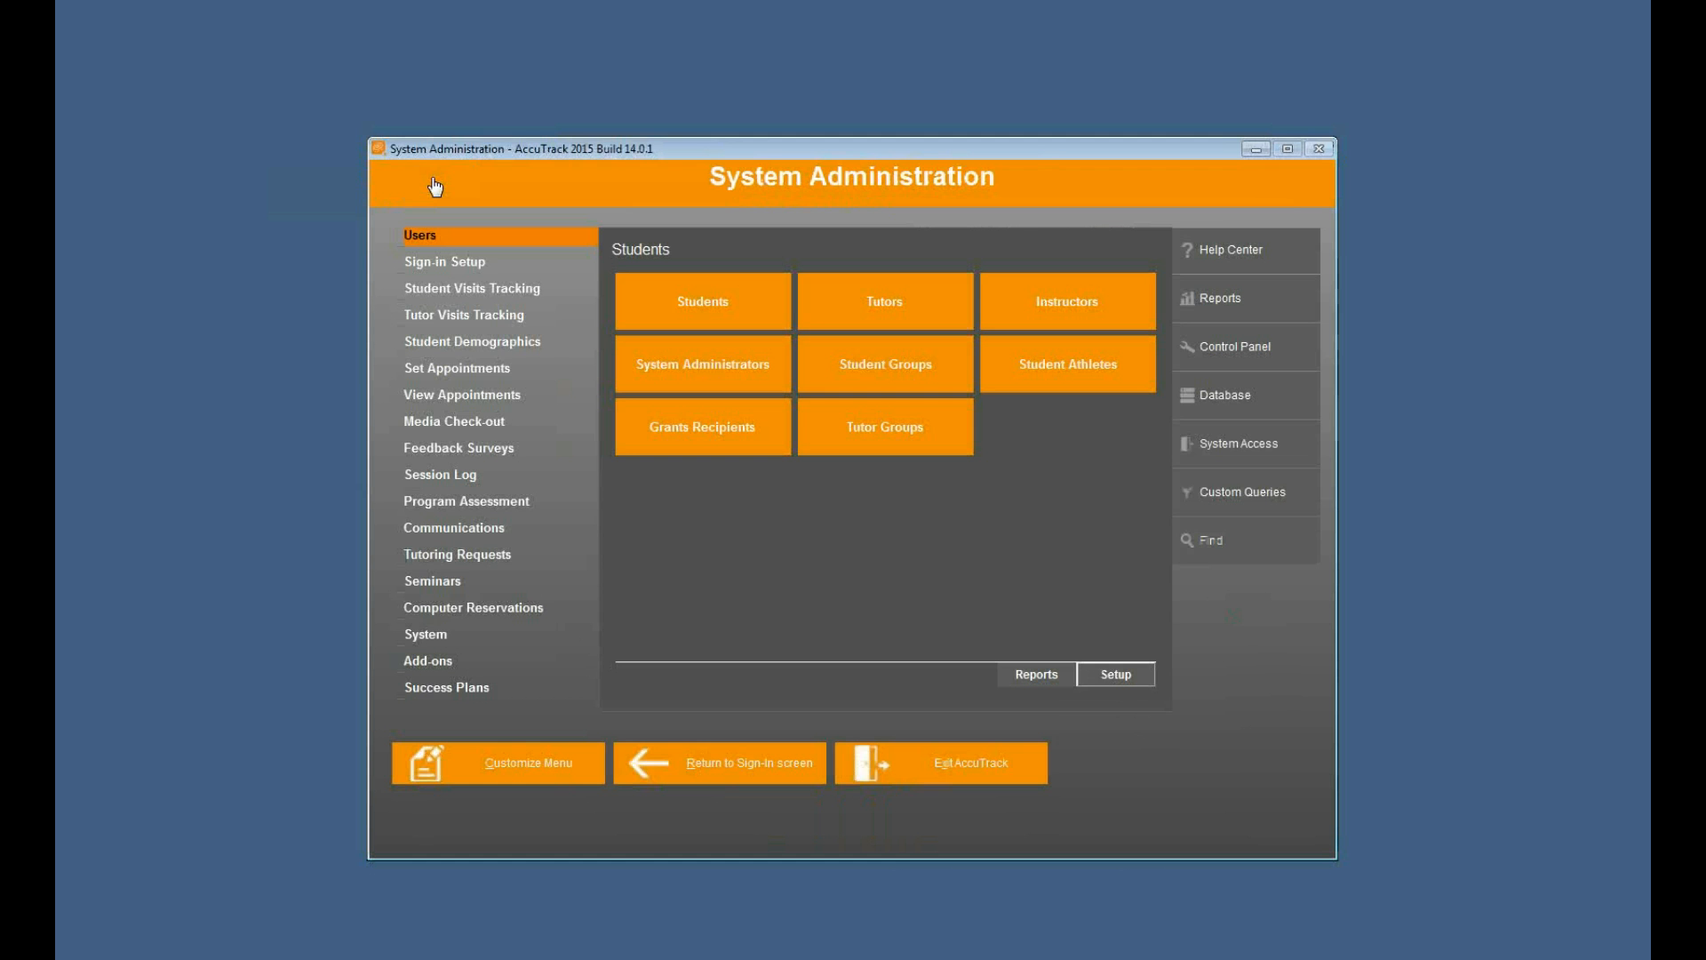
pyautogui.click(708, 763)
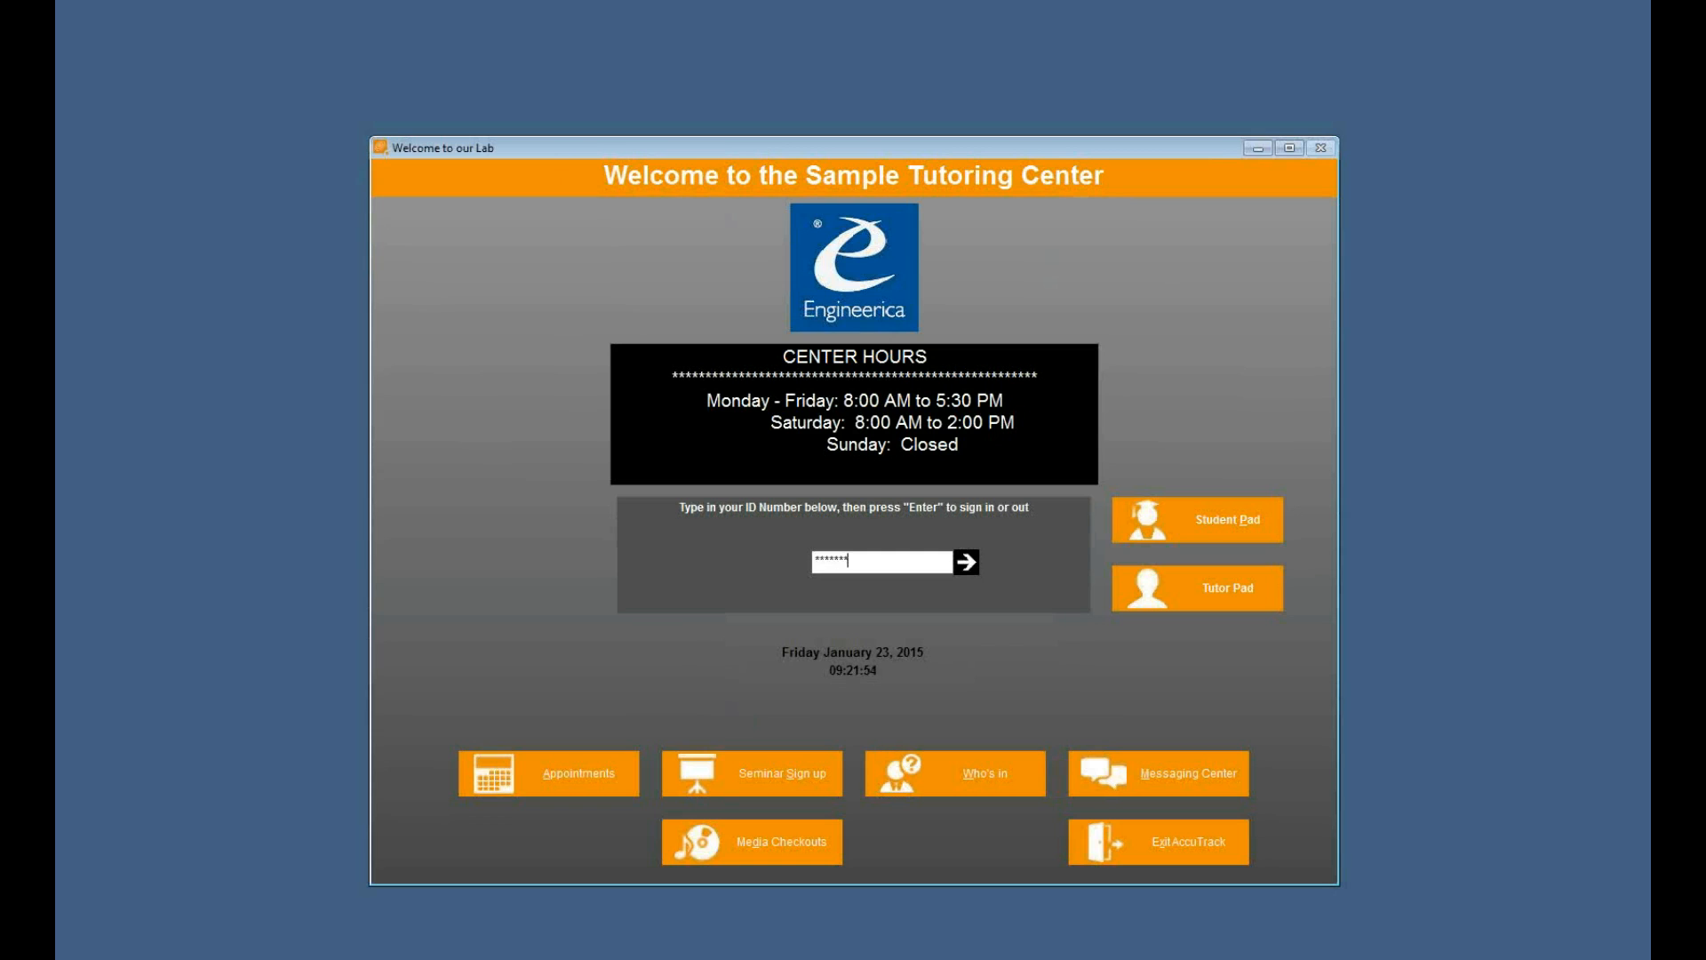
pyautogui.press('Return')
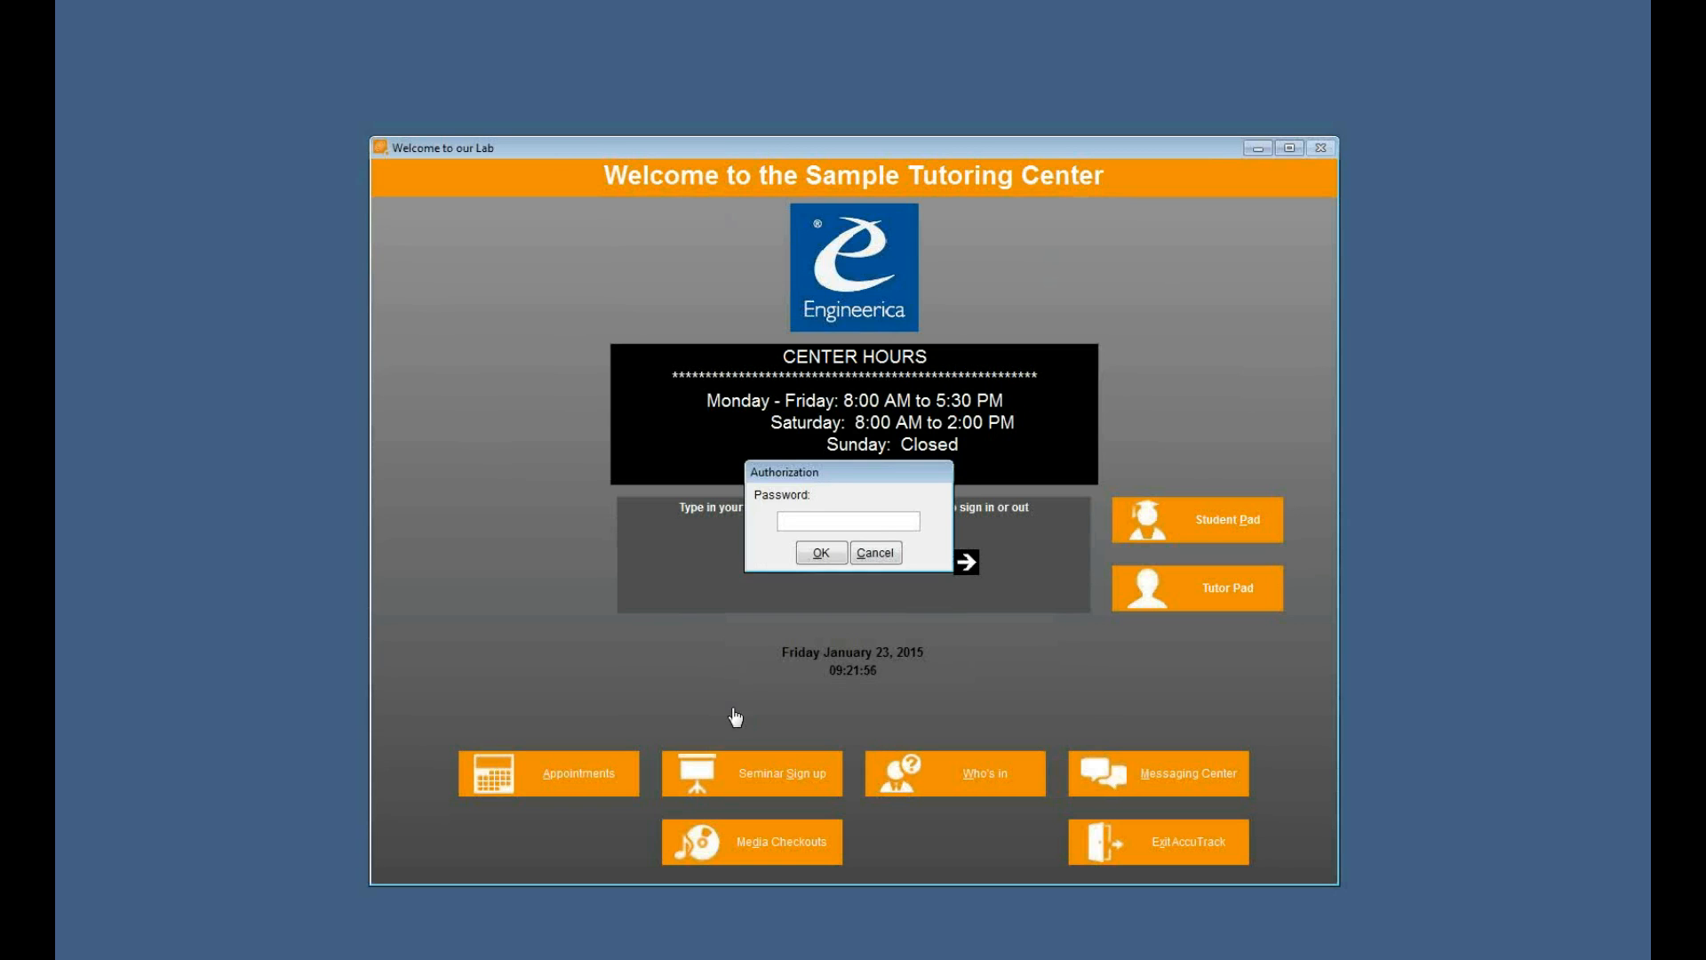
pyautogui.click(819, 553)
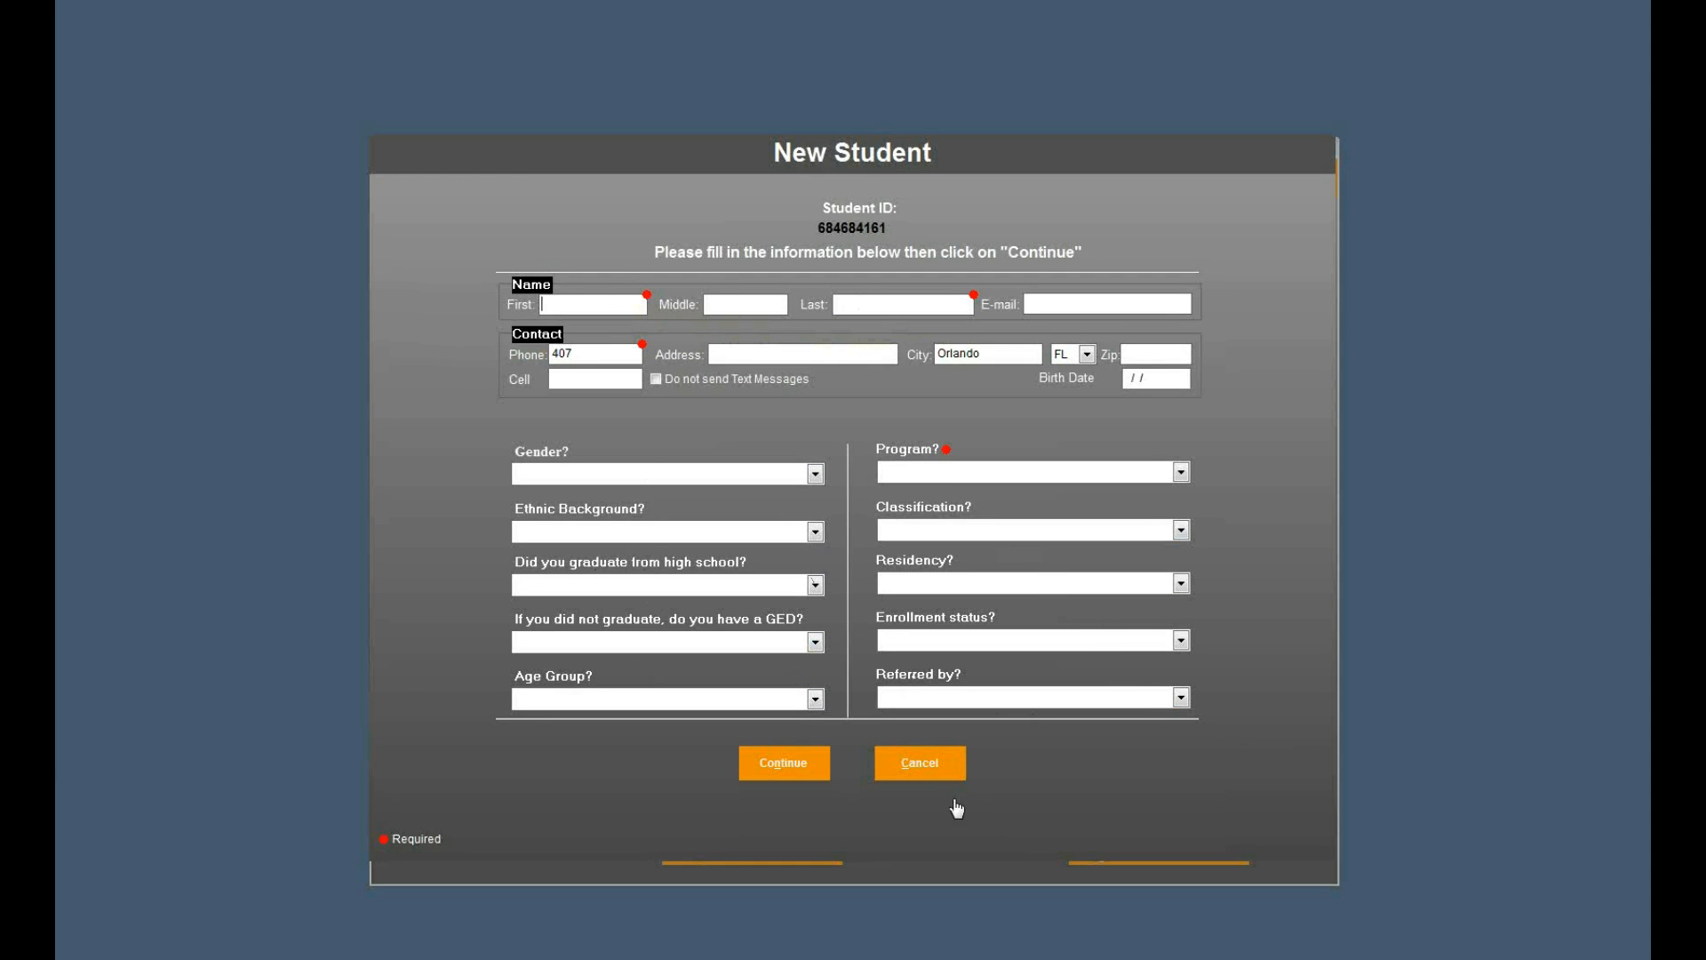
pyautogui.click(918, 763)
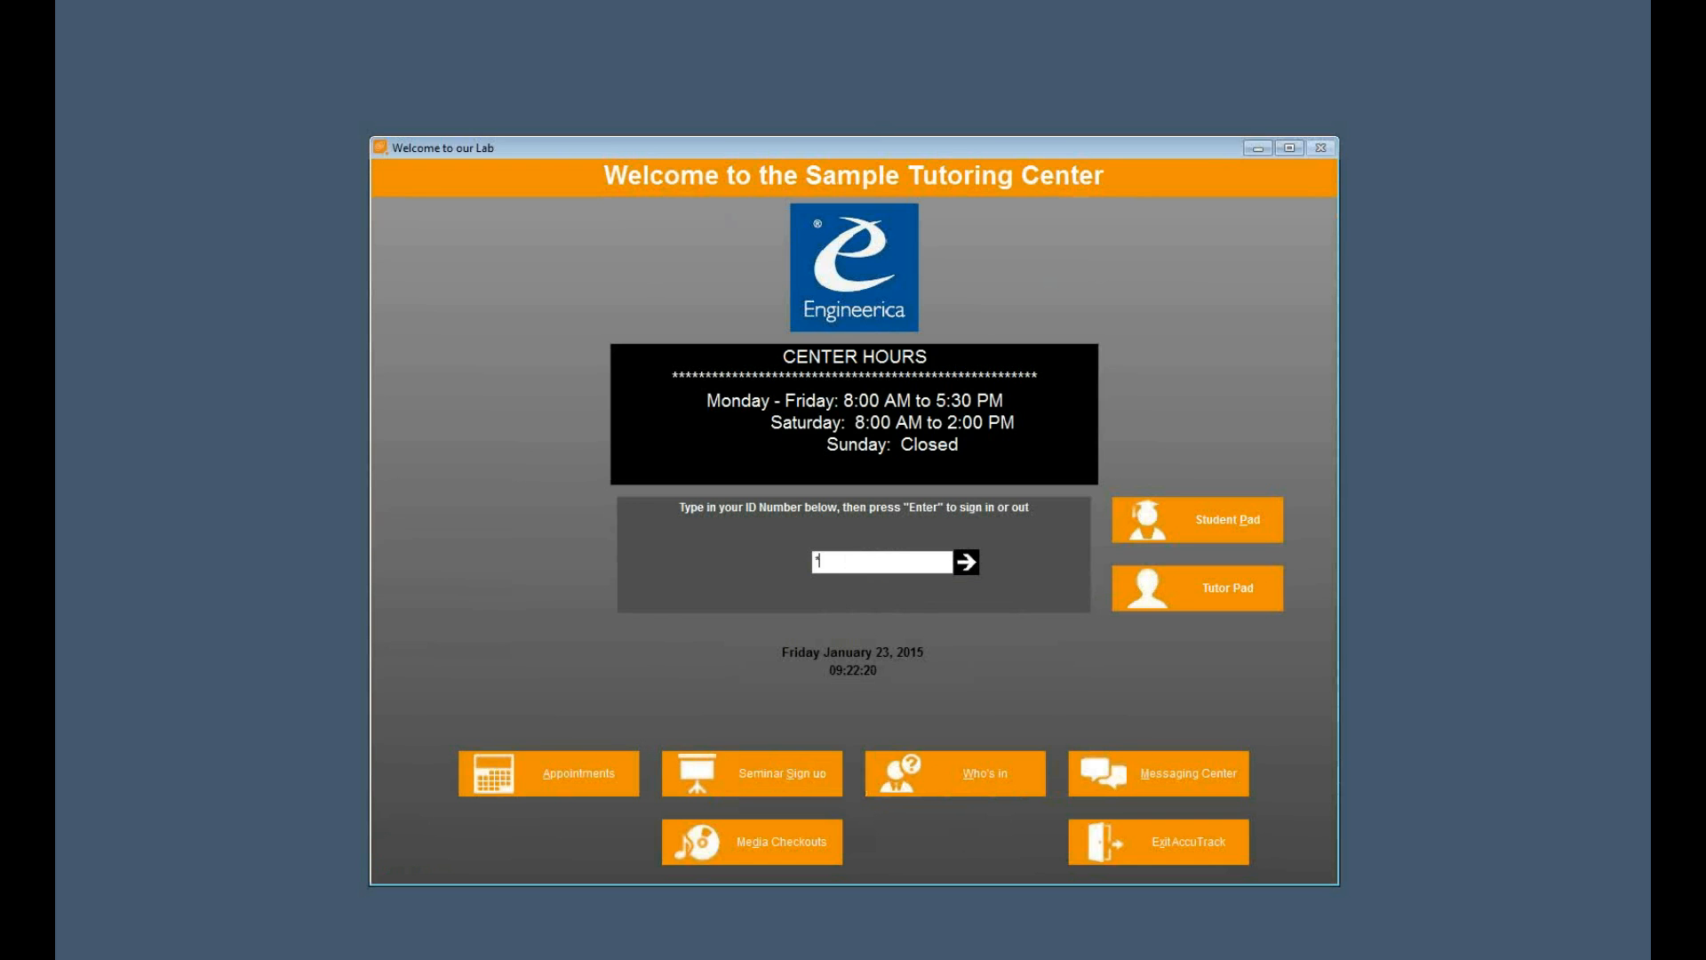
# - Sign in with the administrator ID and password, and open Profile Setup under Student Demographics
pyautogui.press('Return')
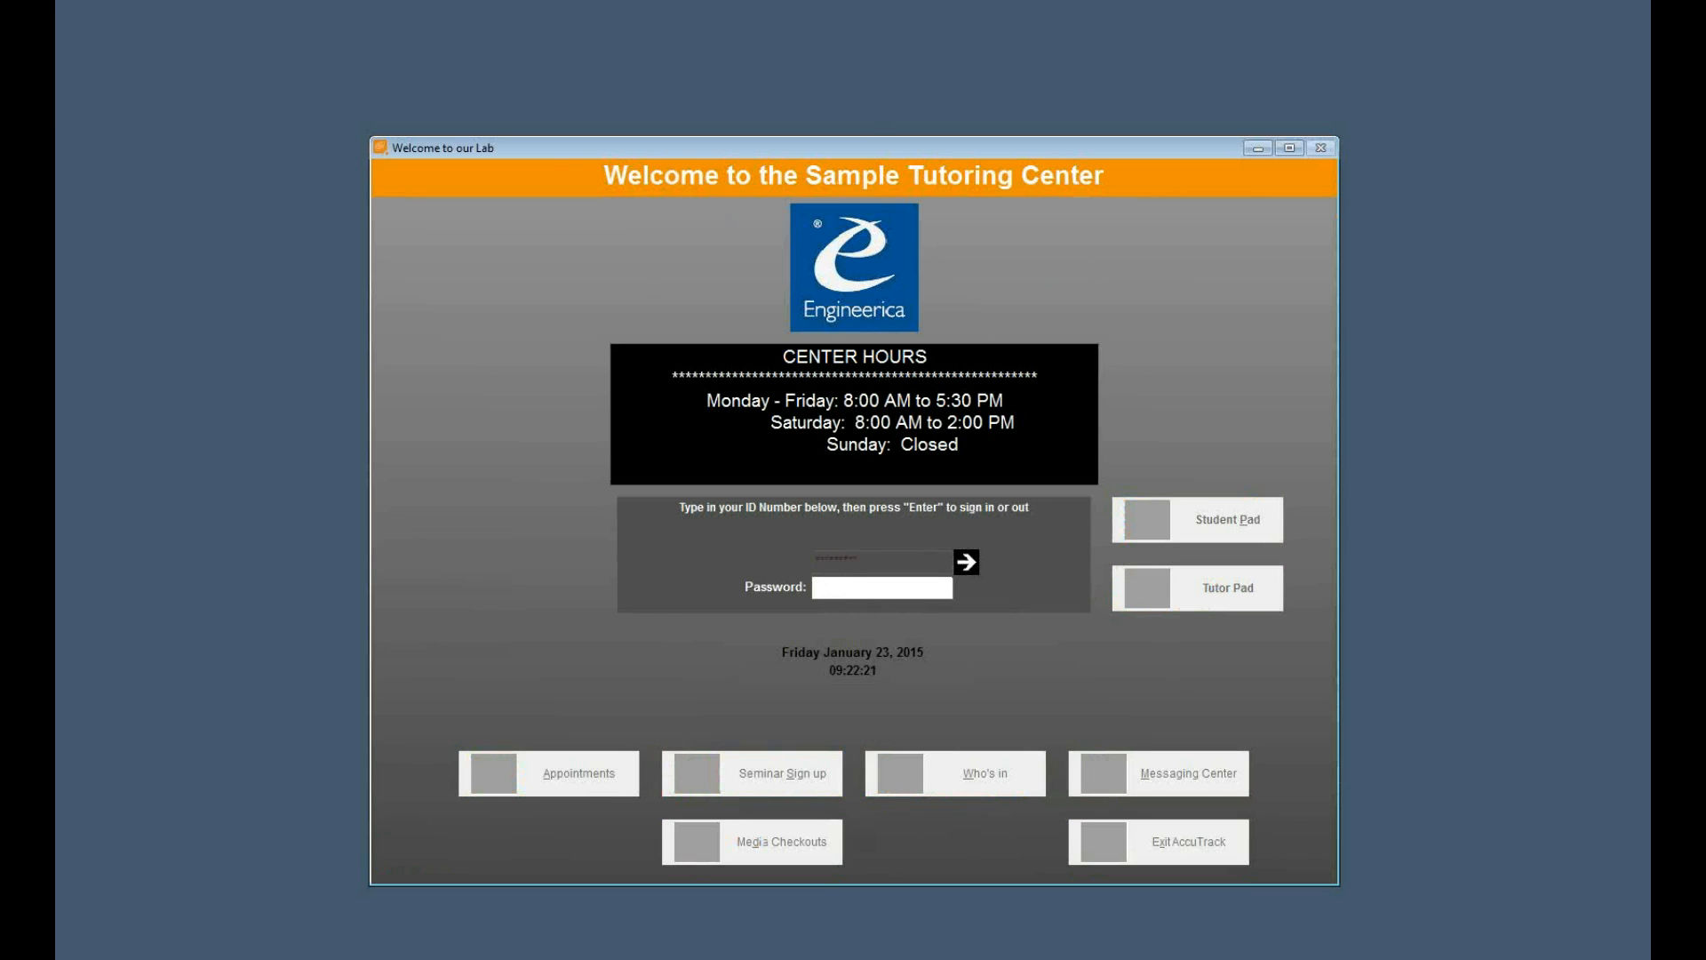
pyautogui.press('Return')
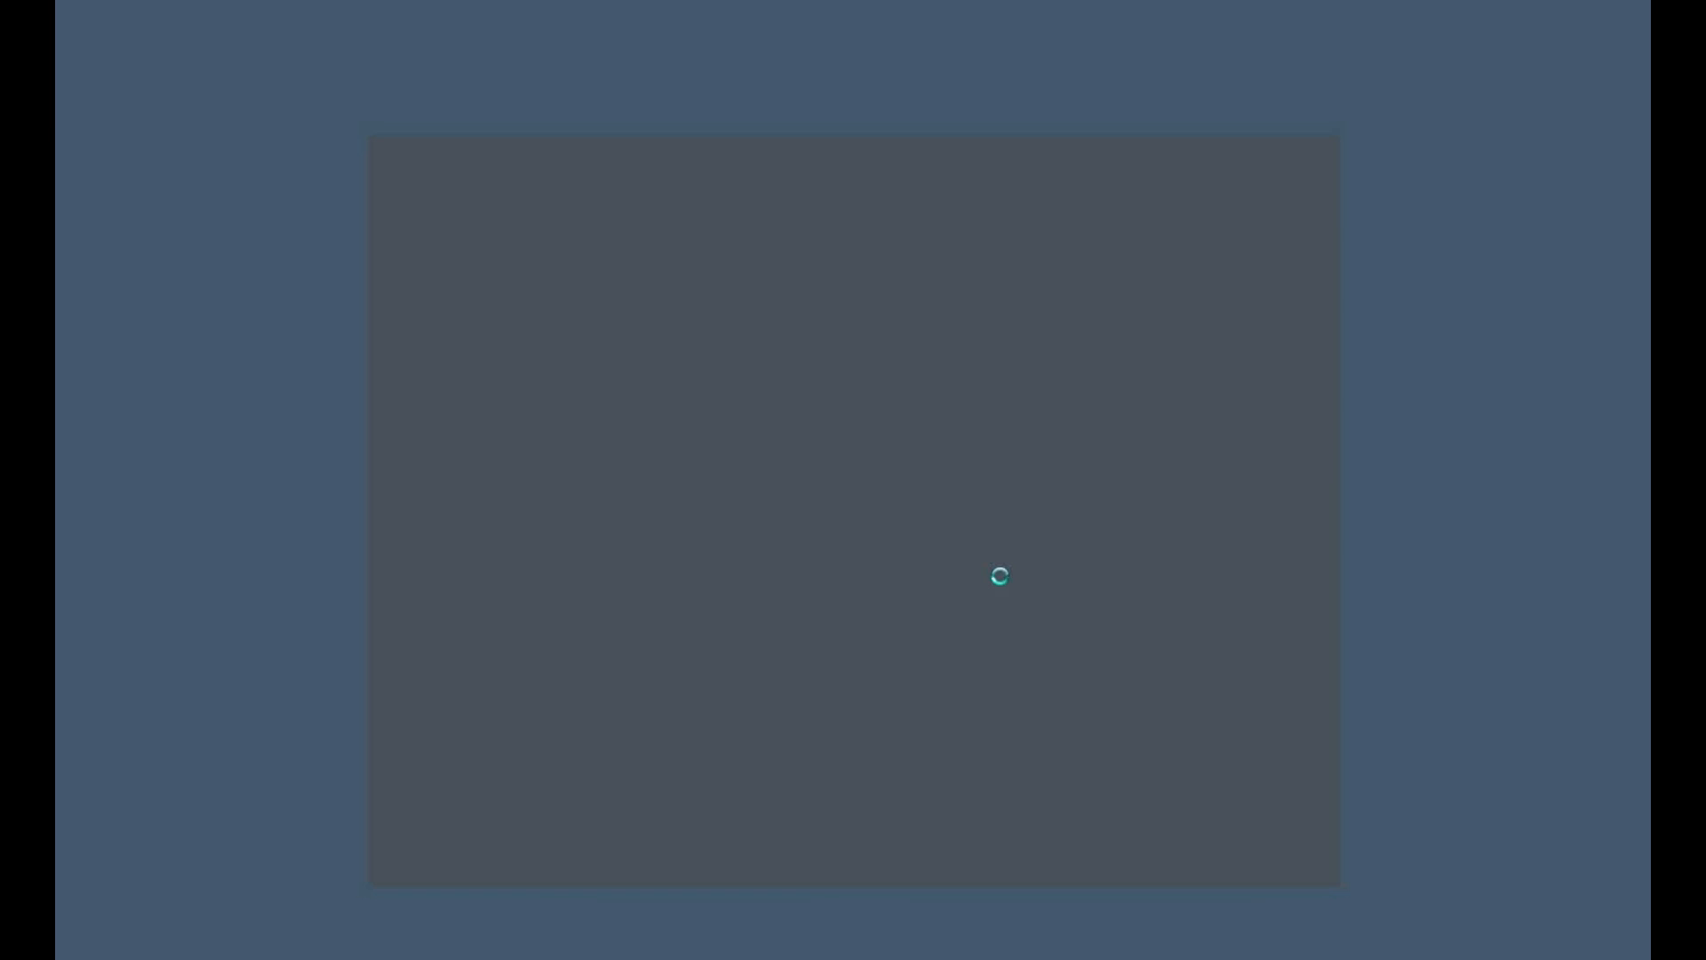
pyautogui.click(542, 346)
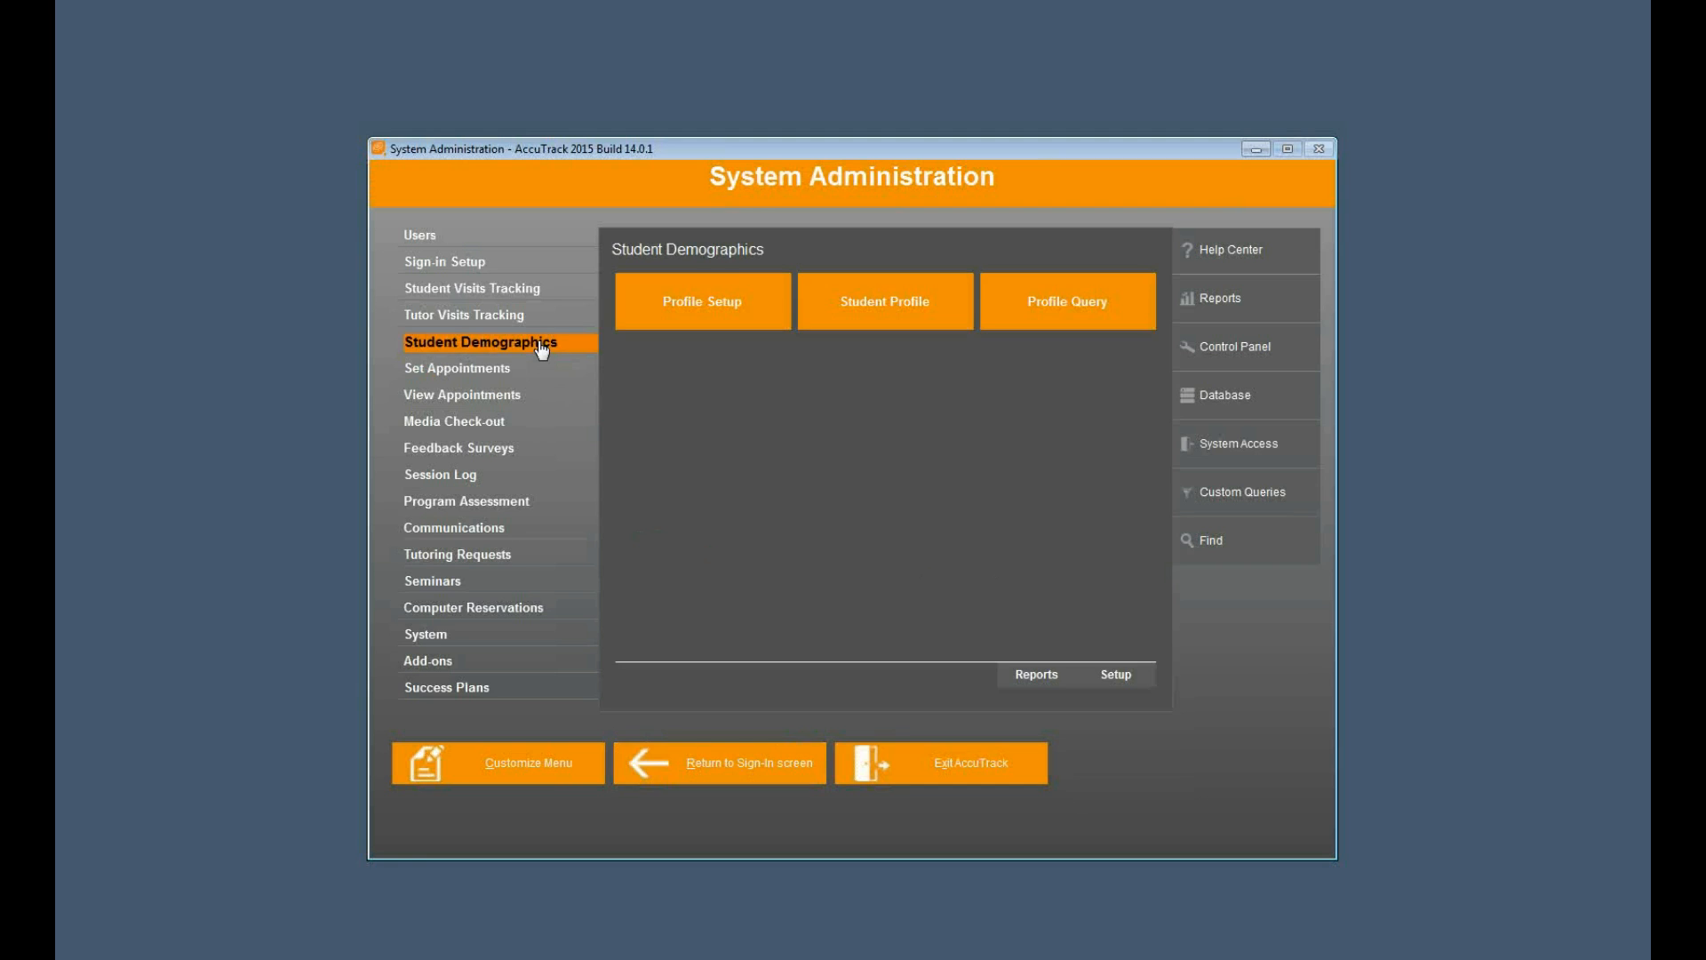
pyautogui.click(697, 308)
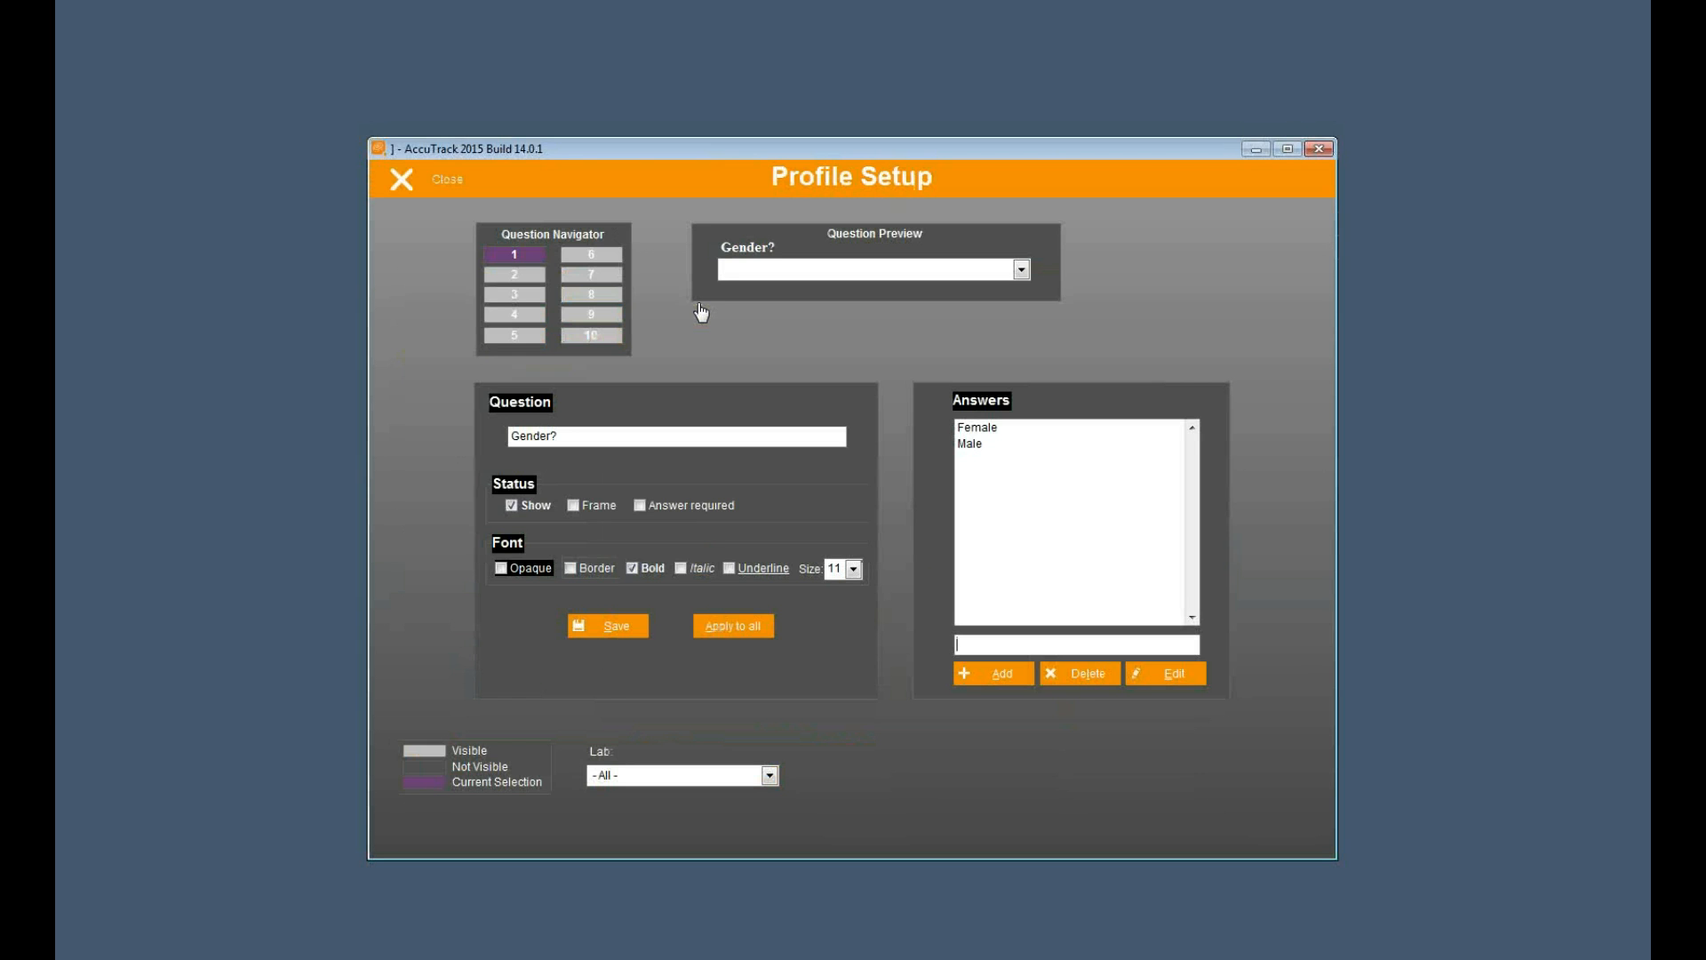
# - Review profile questions 1 to 6 and their answer lists in Profile Setup
pyautogui.click(513, 274)
pyautogui.click(514, 294)
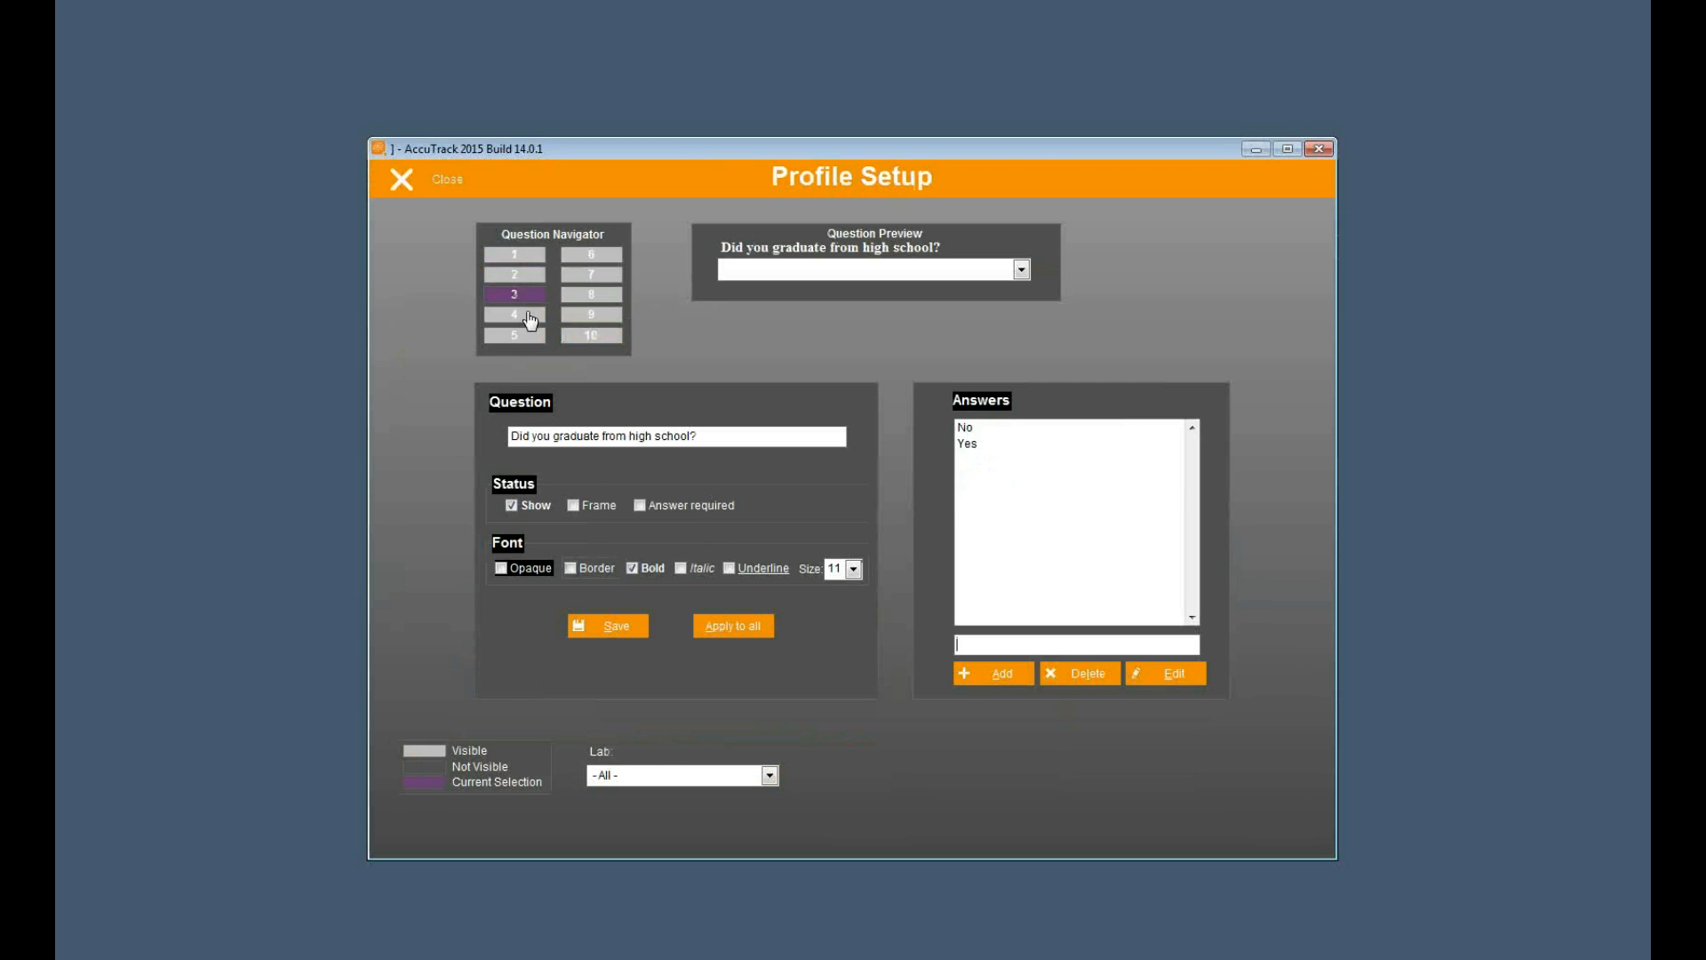
pyautogui.click(514, 313)
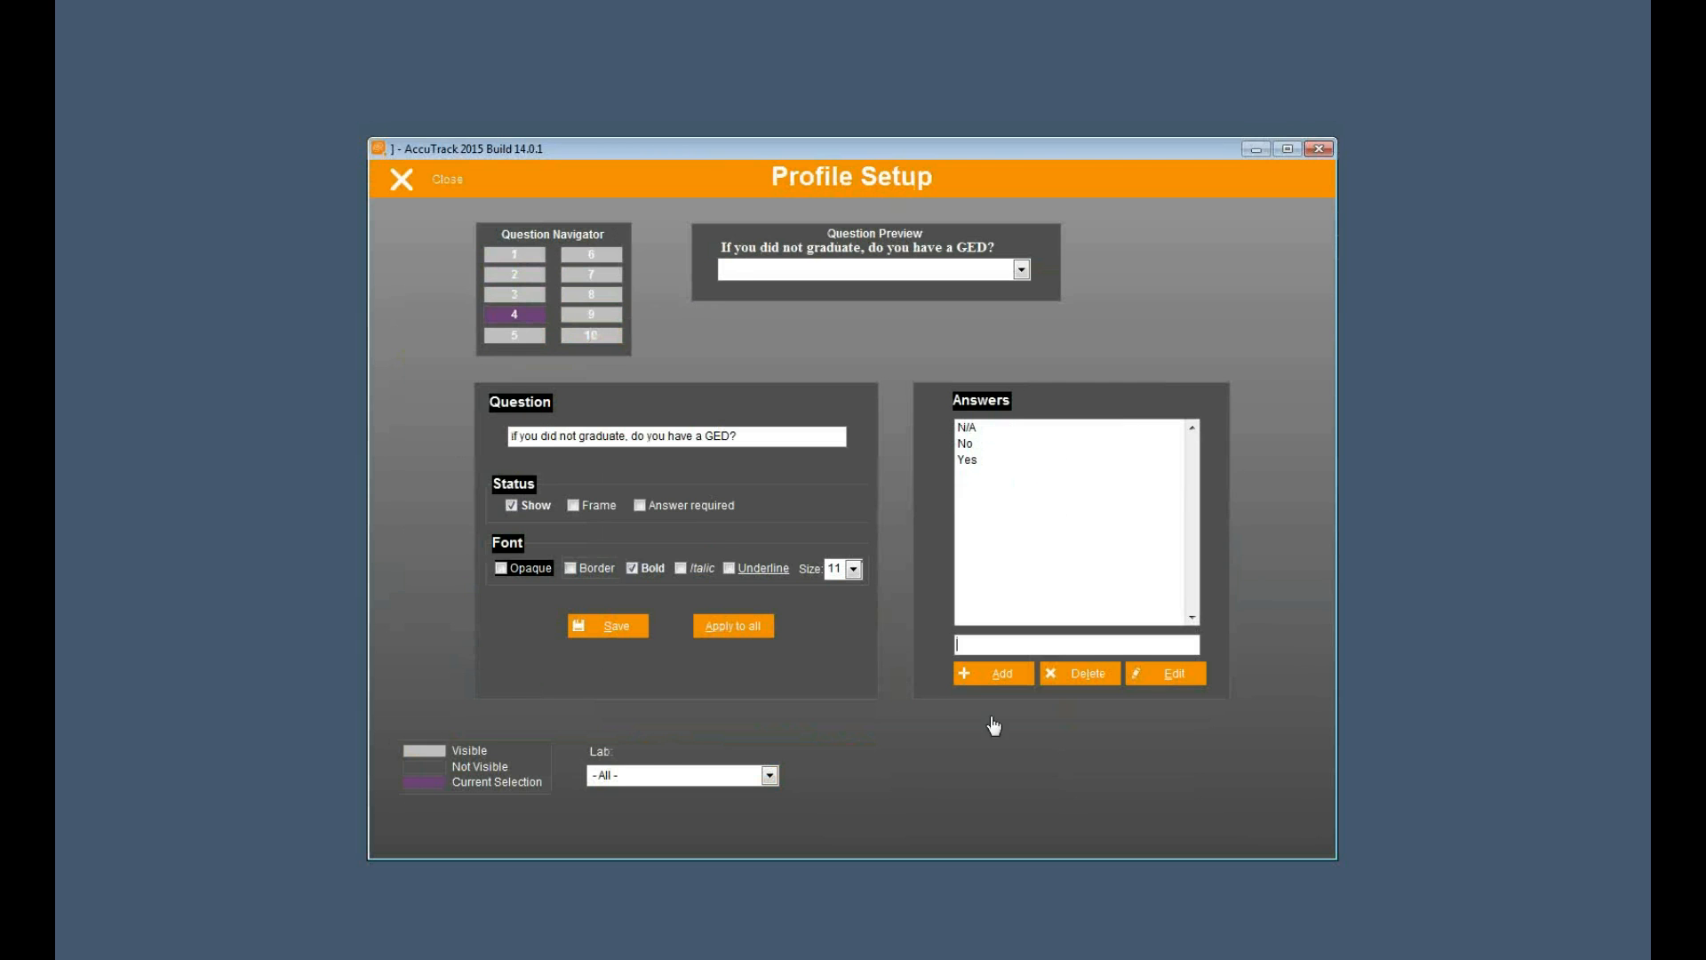
pyautogui.click(530, 337)
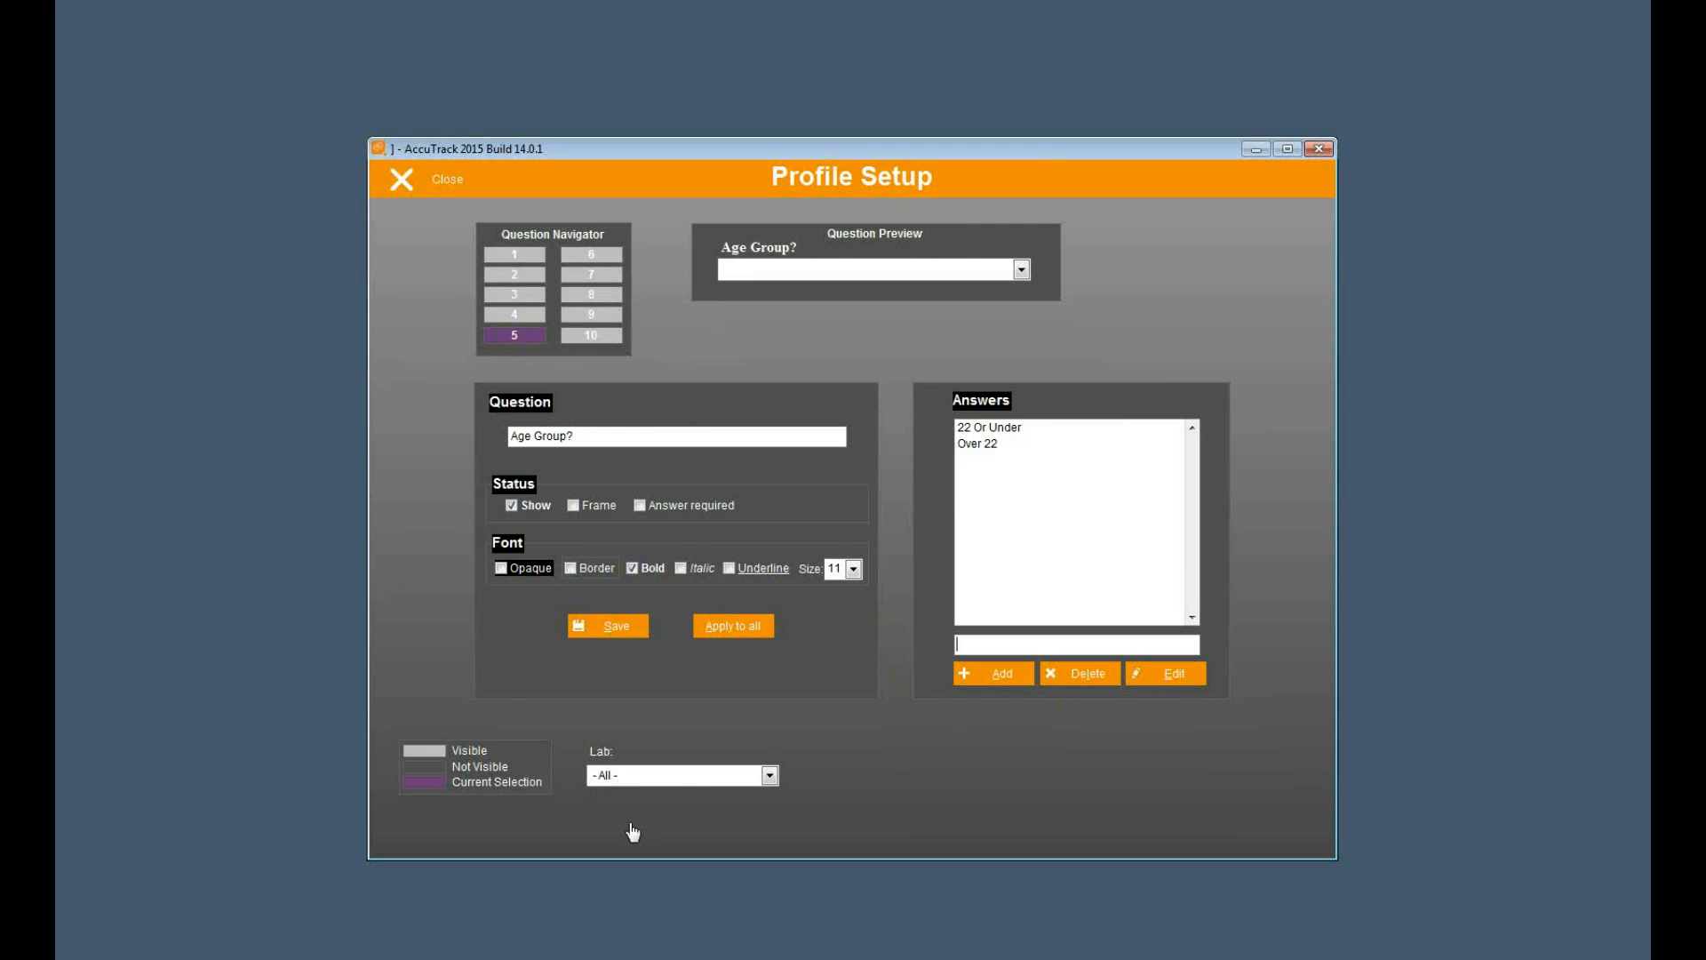
pyautogui.click(587, 259)
pyautogui.click(523, 260)
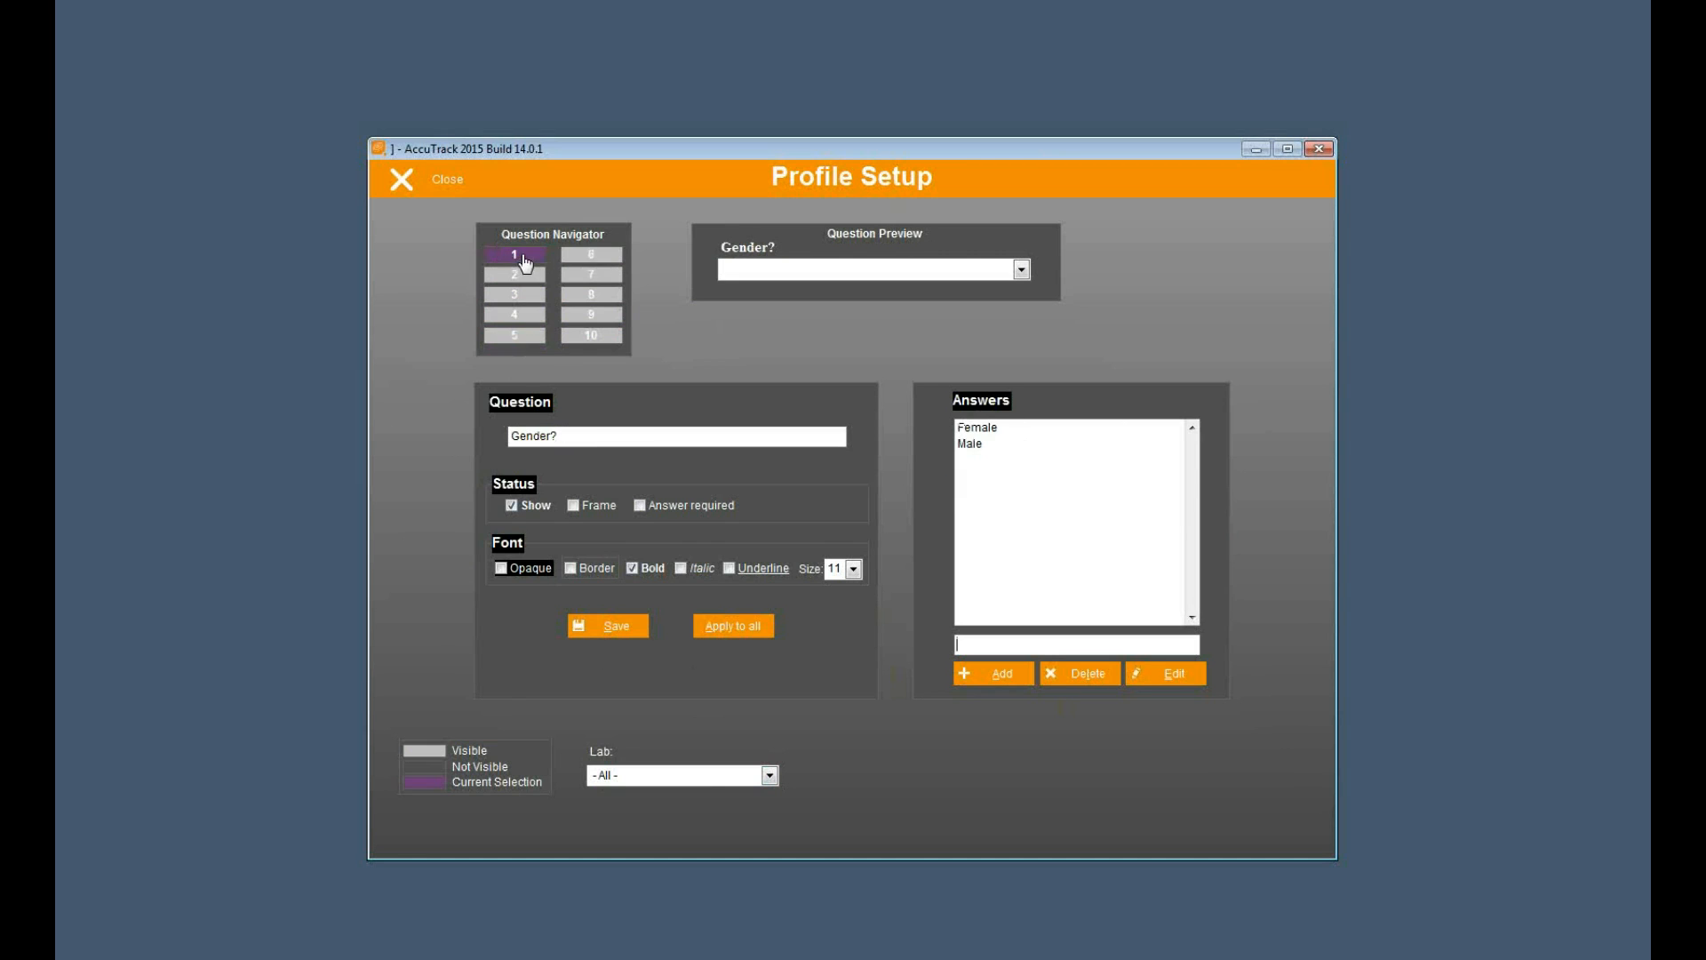
# - Hide the Residency?, Enrollment status? and Referred by? questions (8, 9 and 10), save each, and close Profile Setup
pyautogui.click(594, 296)
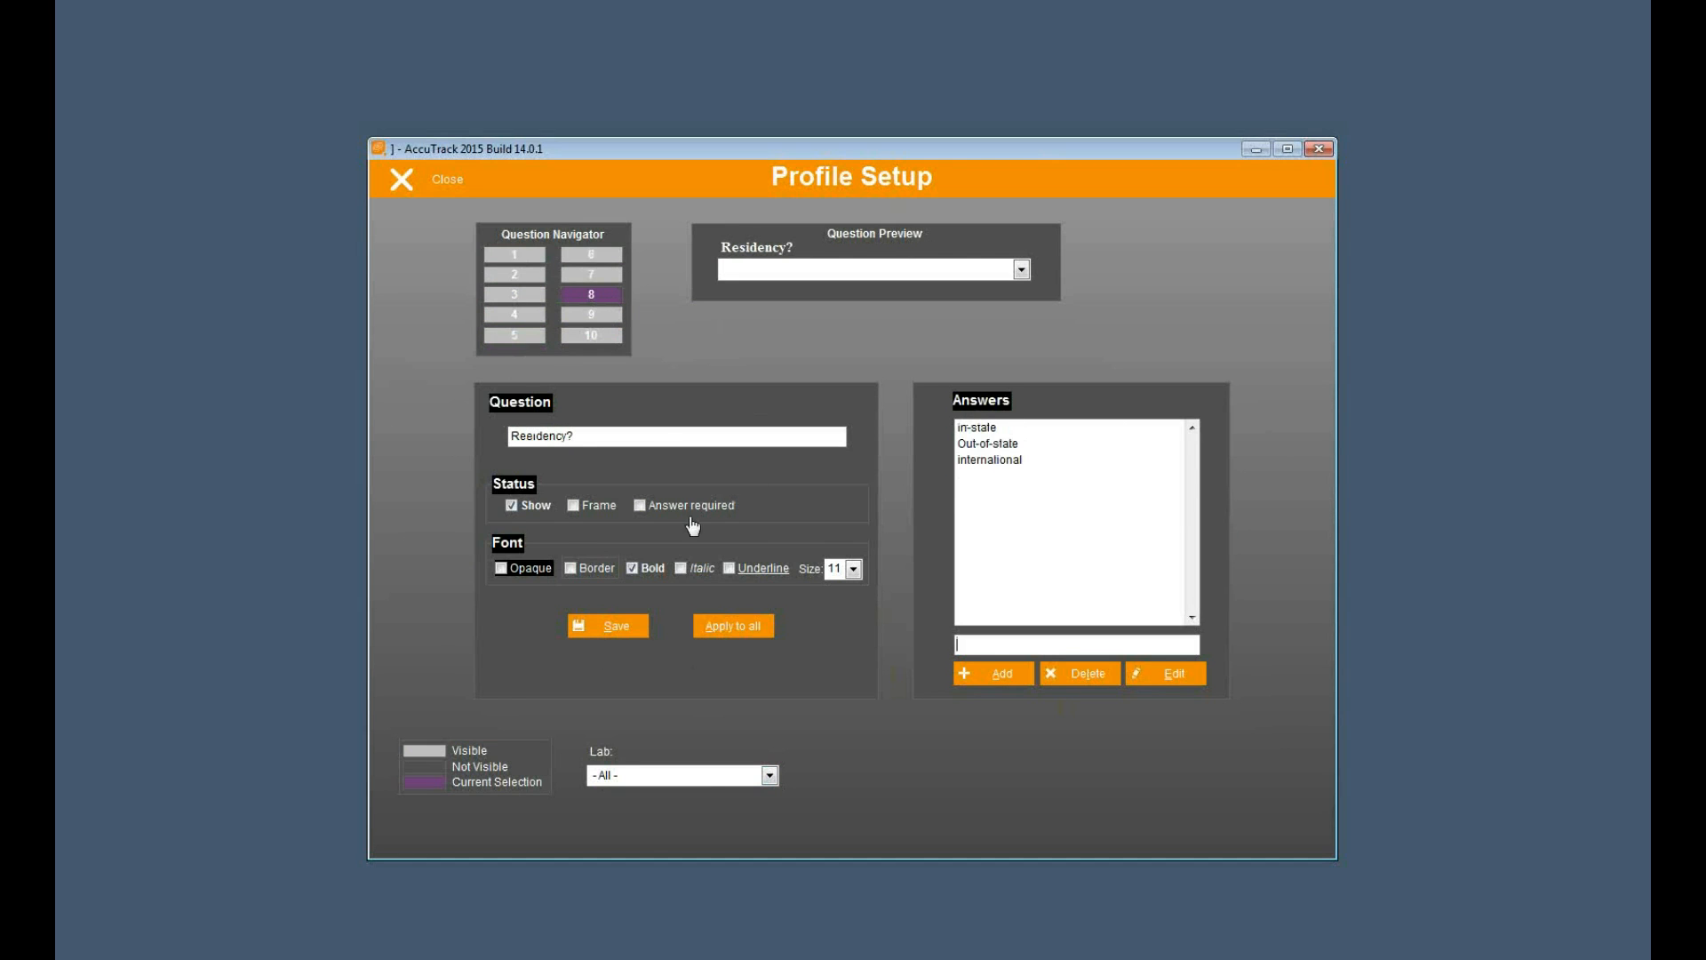
pyautogui.click(512, 505)
pyautogui.click(612, 635)
pyautogui.click(591, 315)
pyautogui.click(512, 505)
pyautogui.click(613, 627)
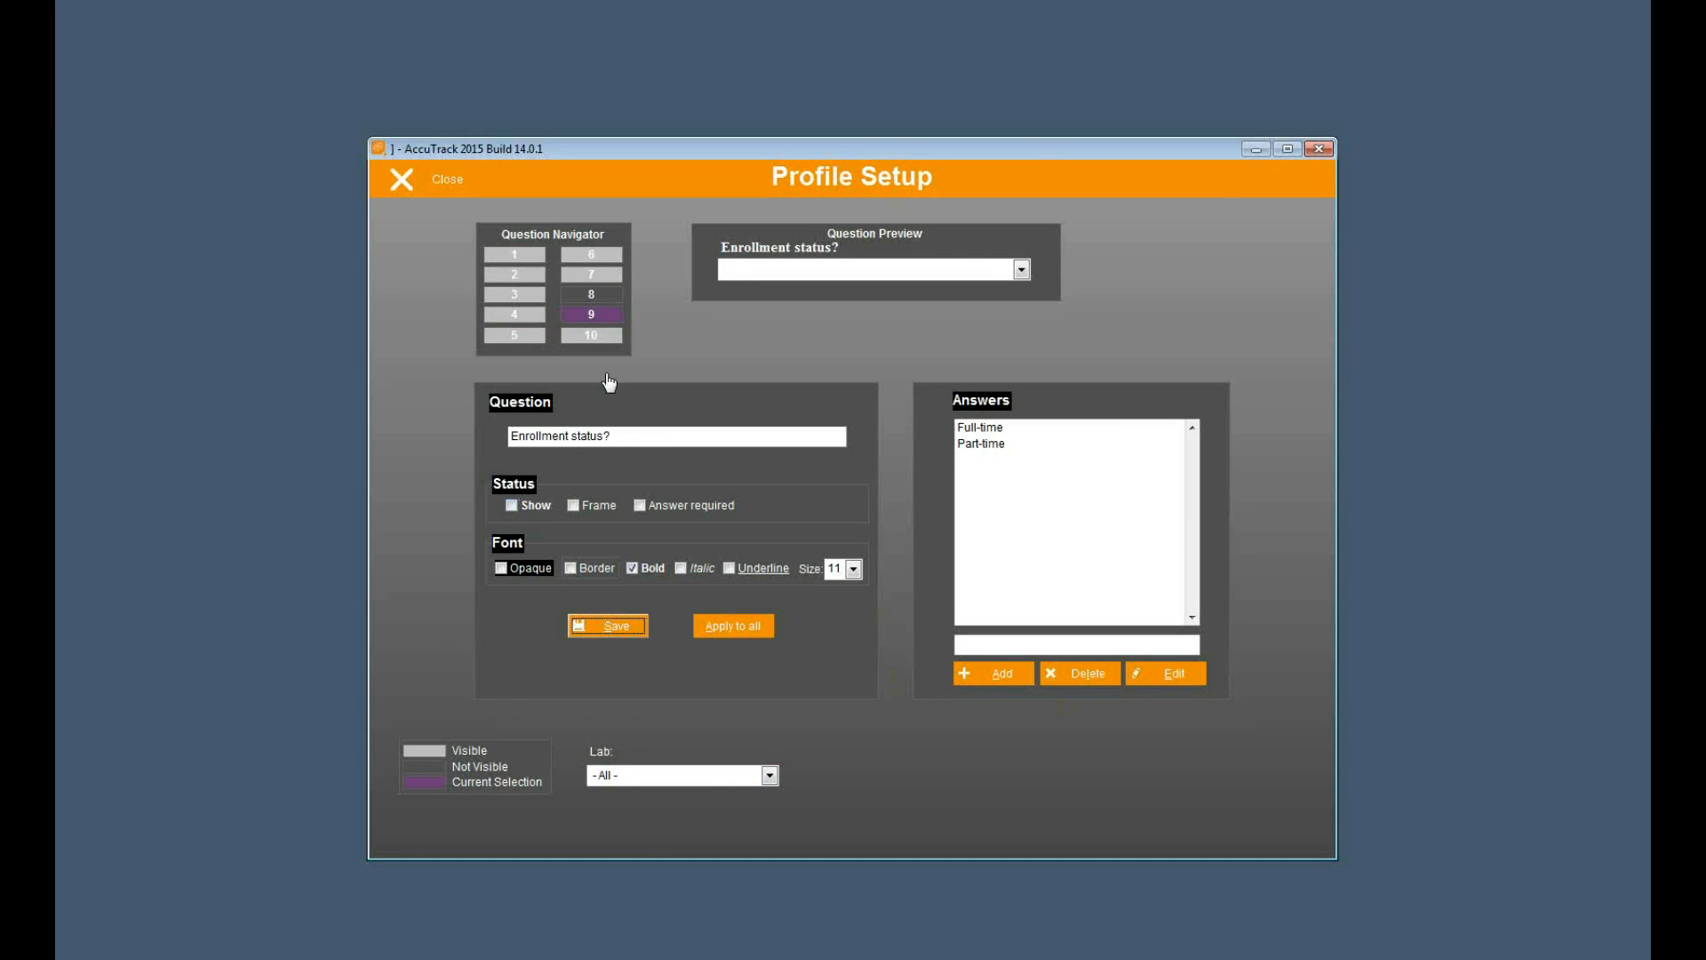
pyautogui.click(591, 335)
pyautogui.click(529, 510)
pyautogui.click(529, 510)
pyautogui.click(610, 628)
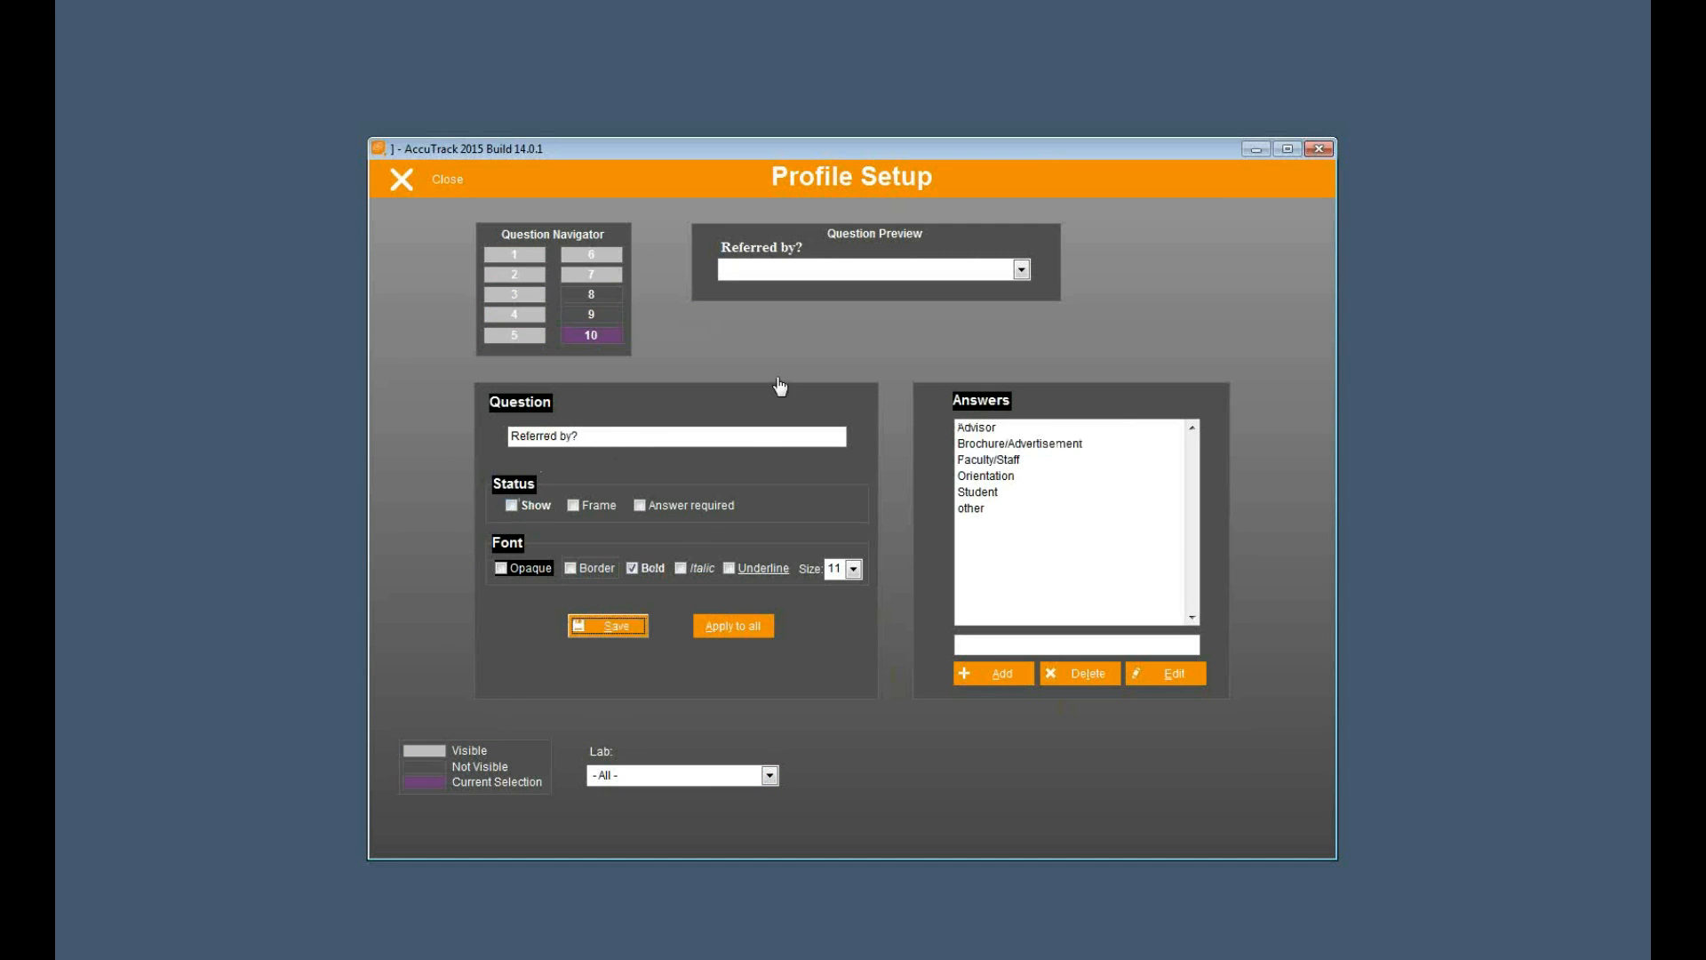
pyautogui.click(432, 189)
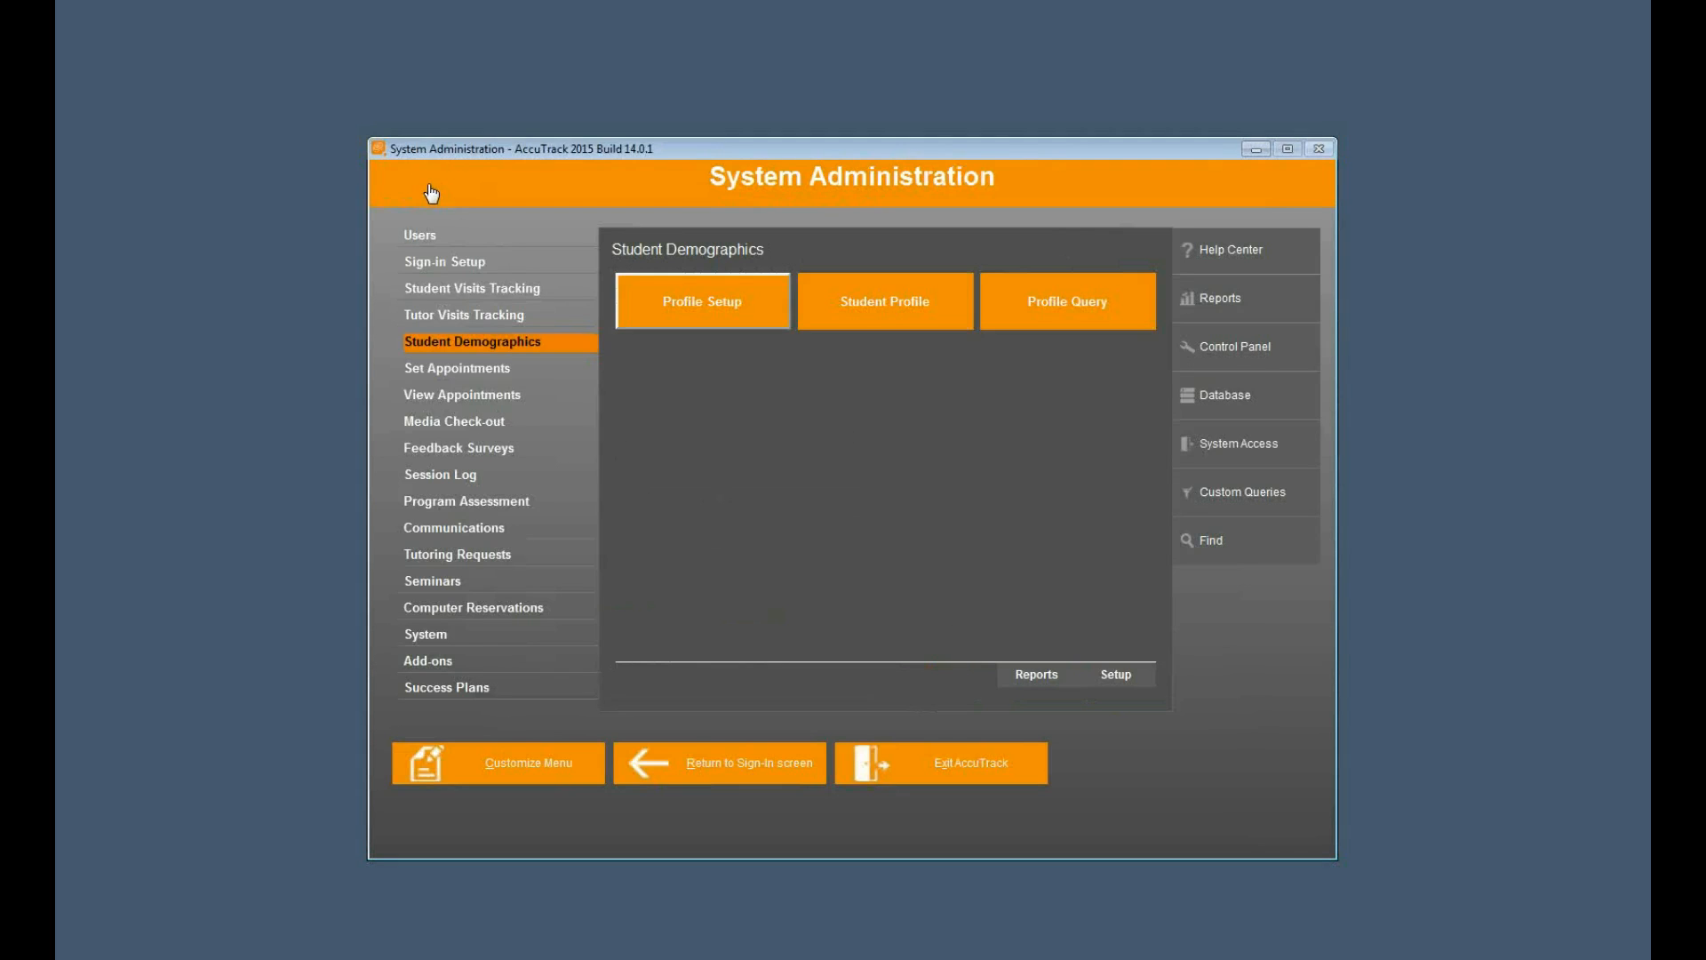
# - Test the new student form with an unlisted ID number and the New Student screen password, and cancel it
pyautogui.click(732, 768)
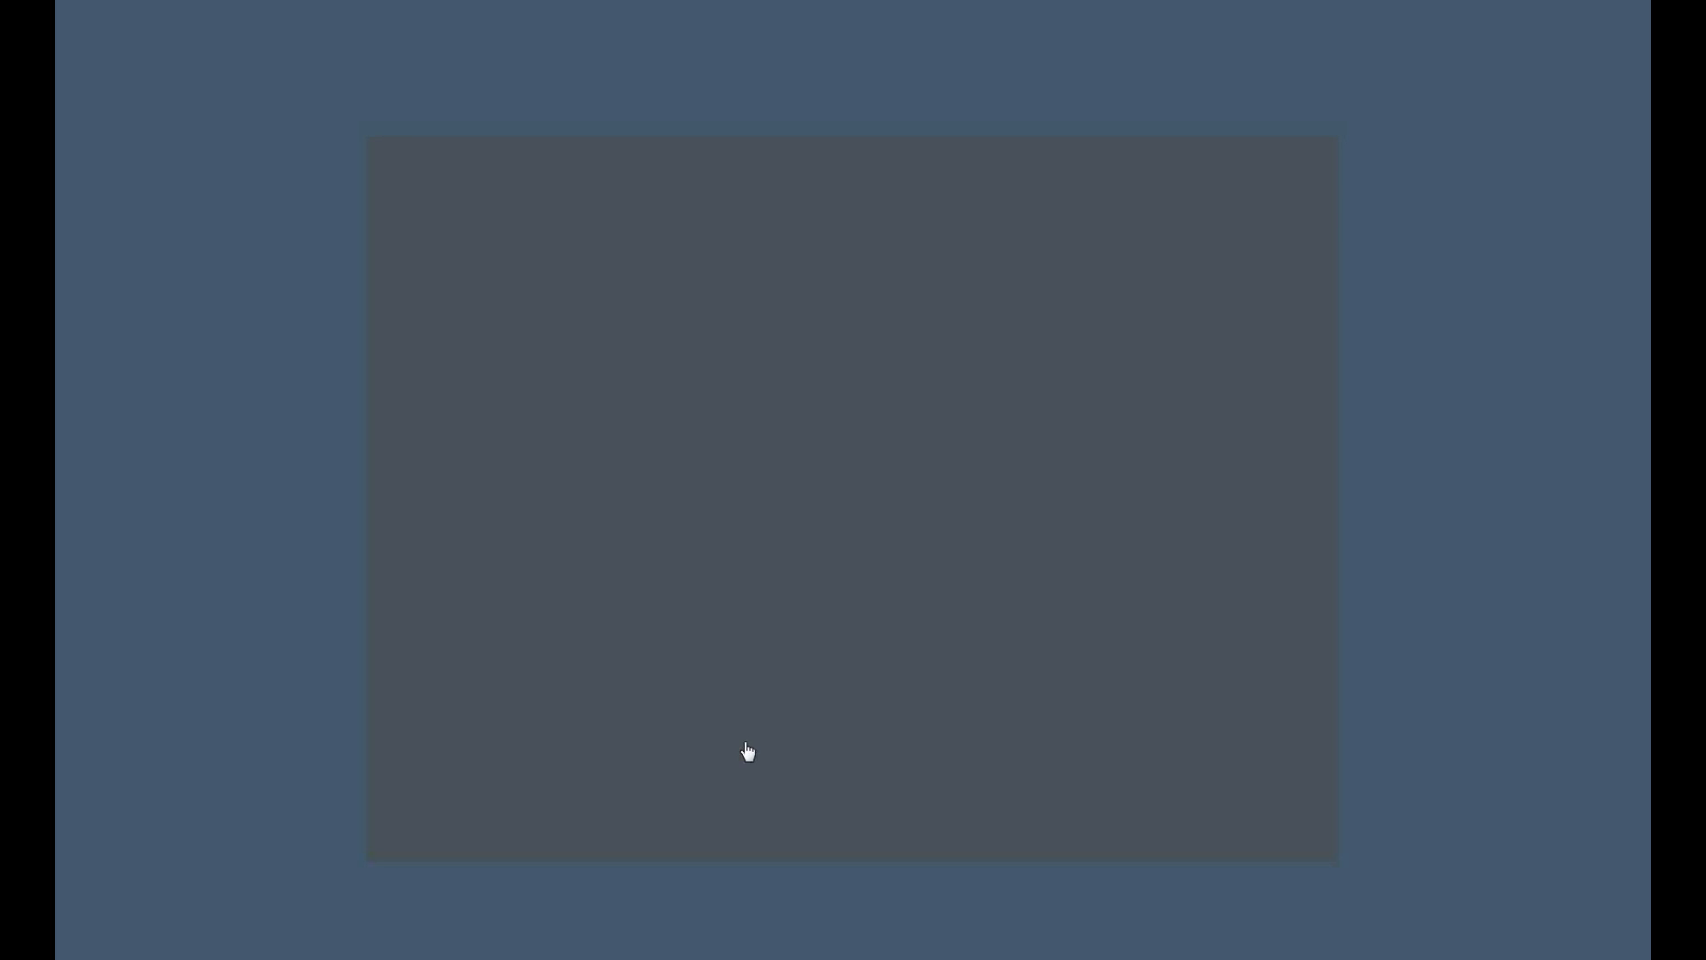
pyautogui.write('****')
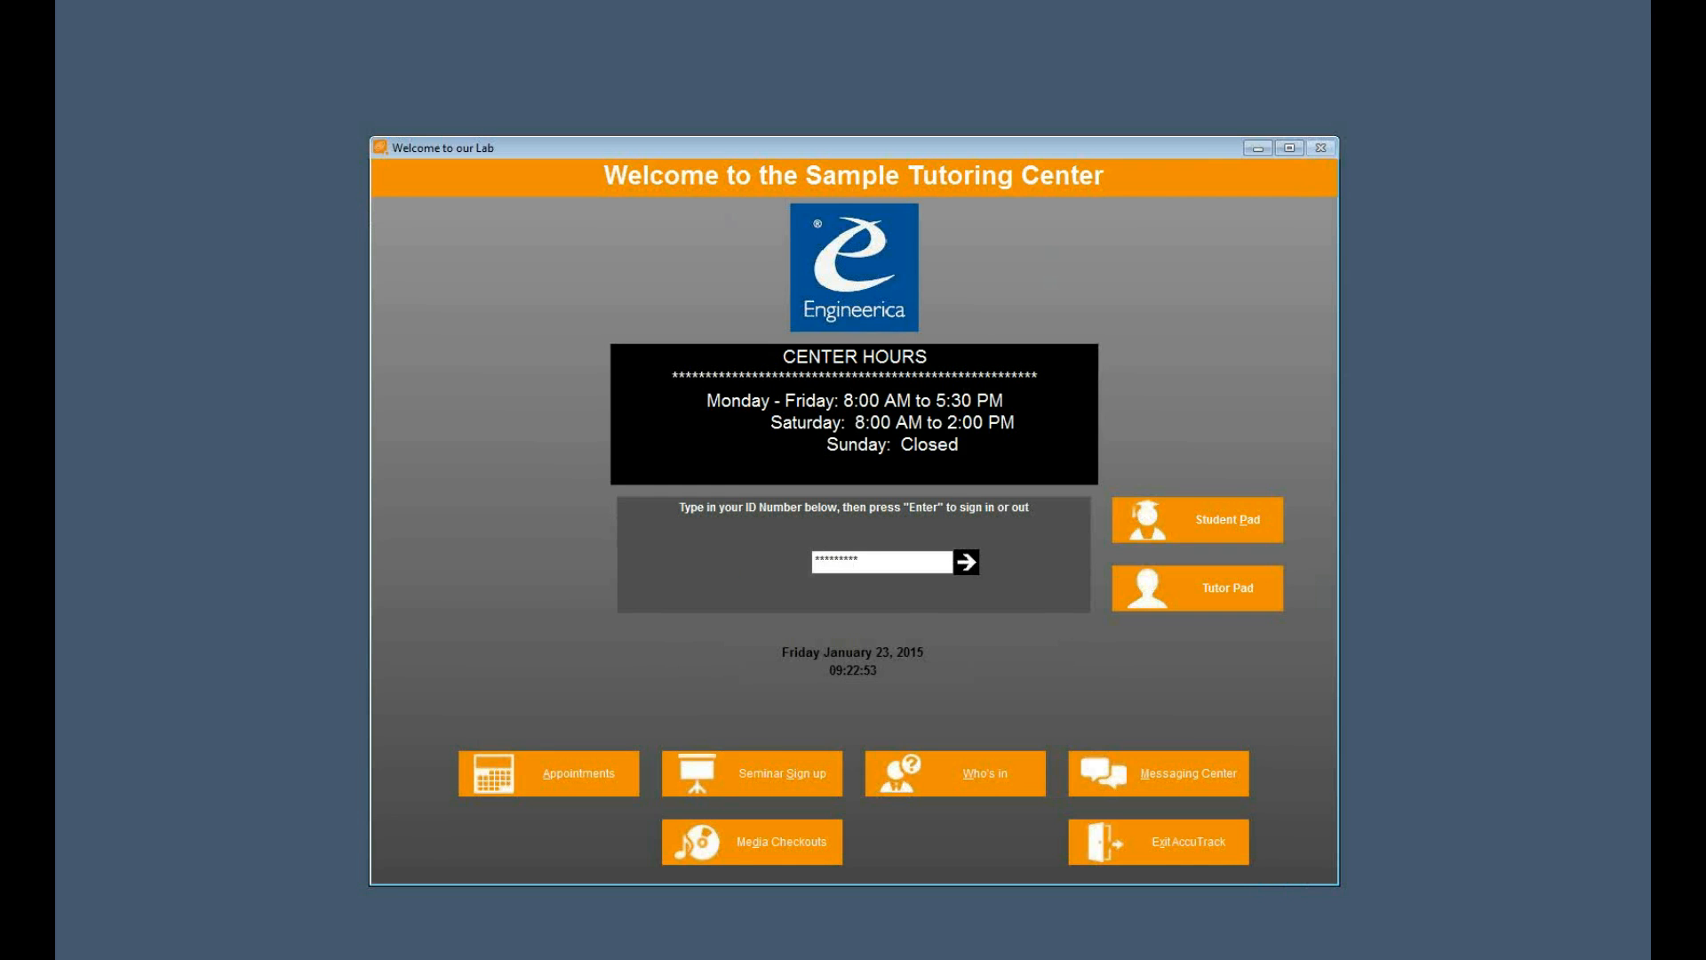
pyautogui.press('Return')
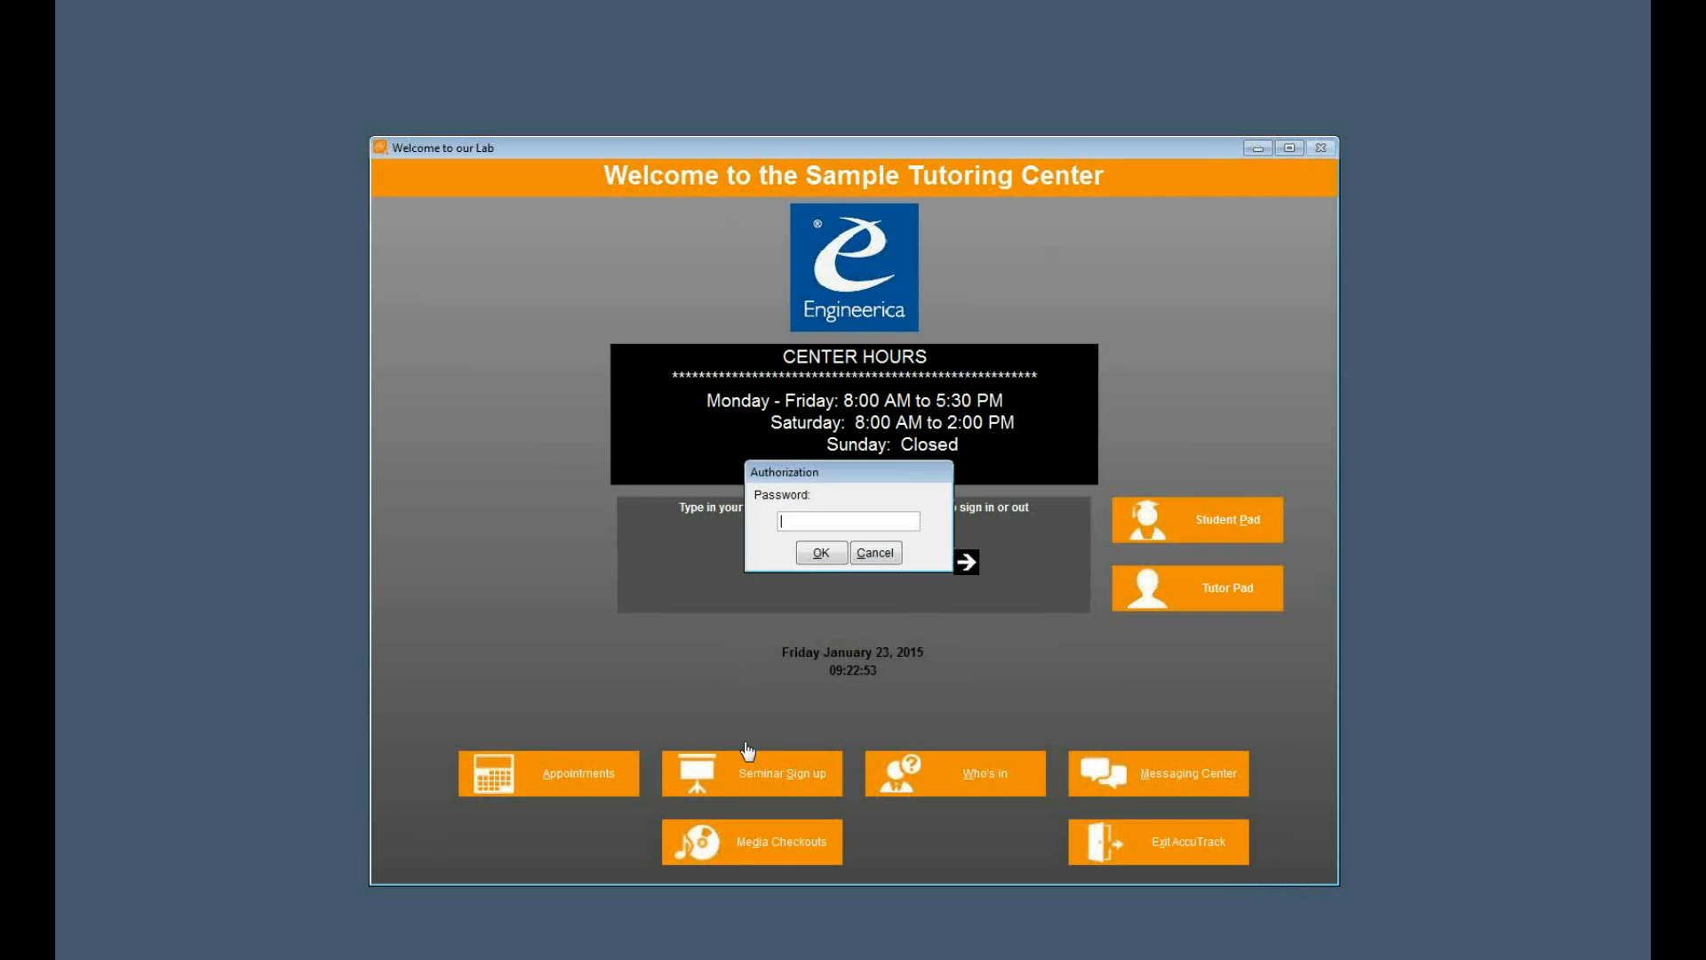
pyautogui.write('***')
pyautogui.click(820, 553)
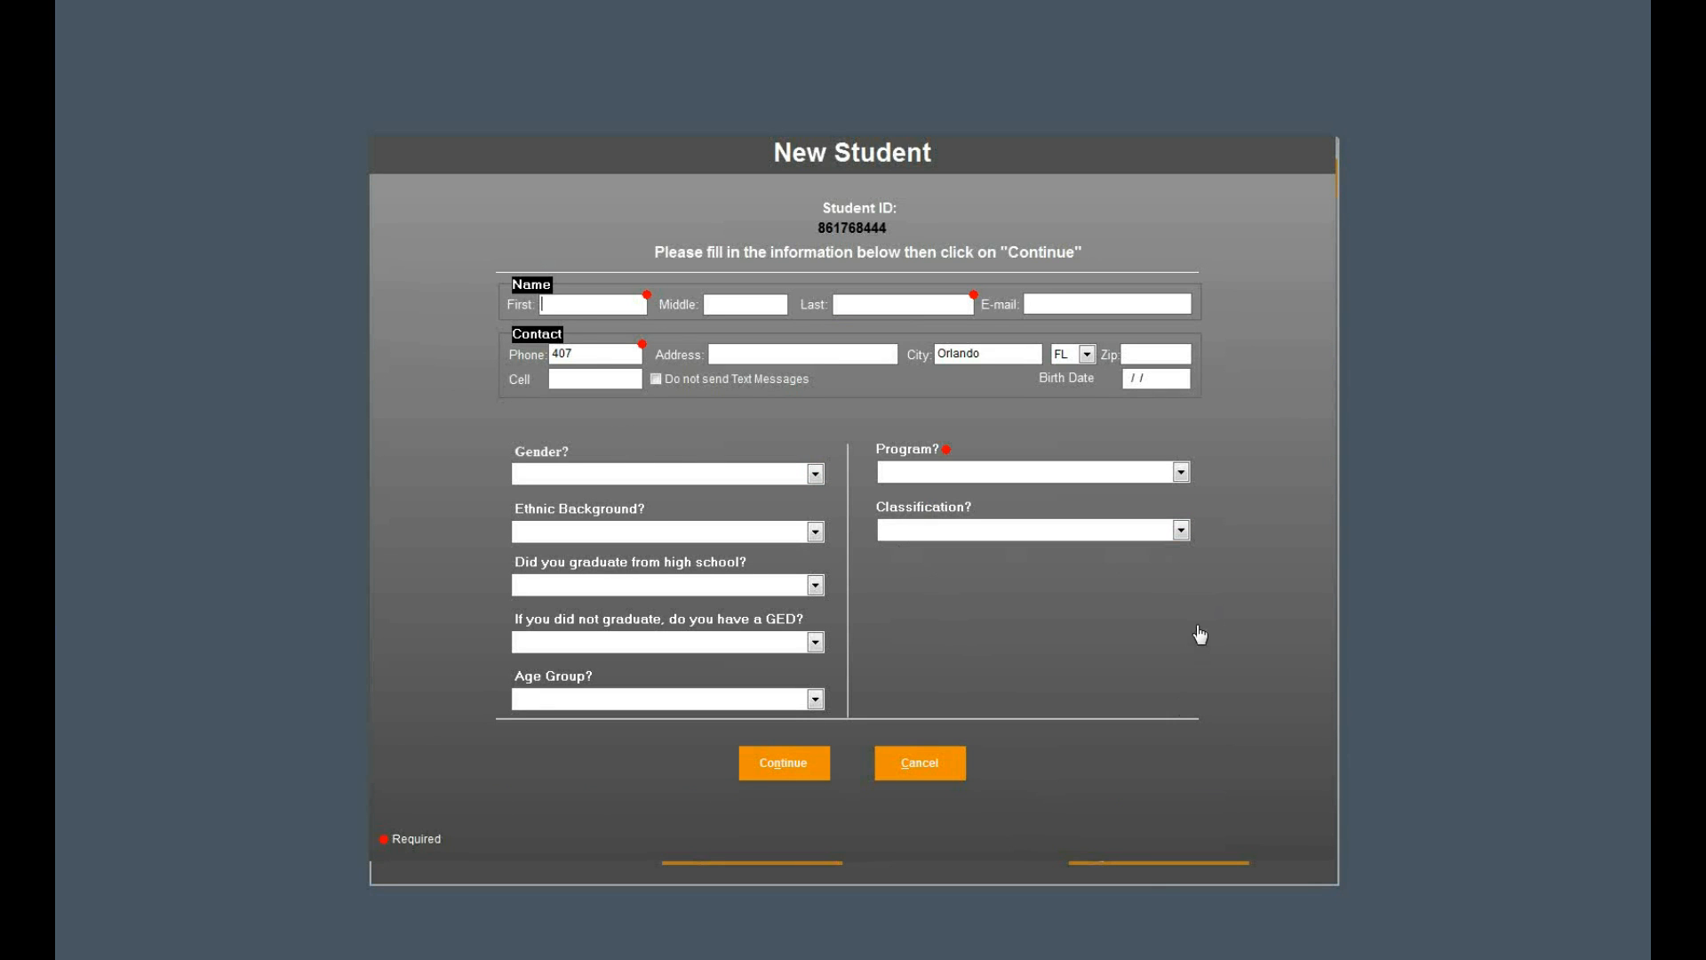
pyautogui.click(924, 765)
# - Sign in with the administrator ID and password, and open the setup options for Student Demographics
pyautogui.press('Return')
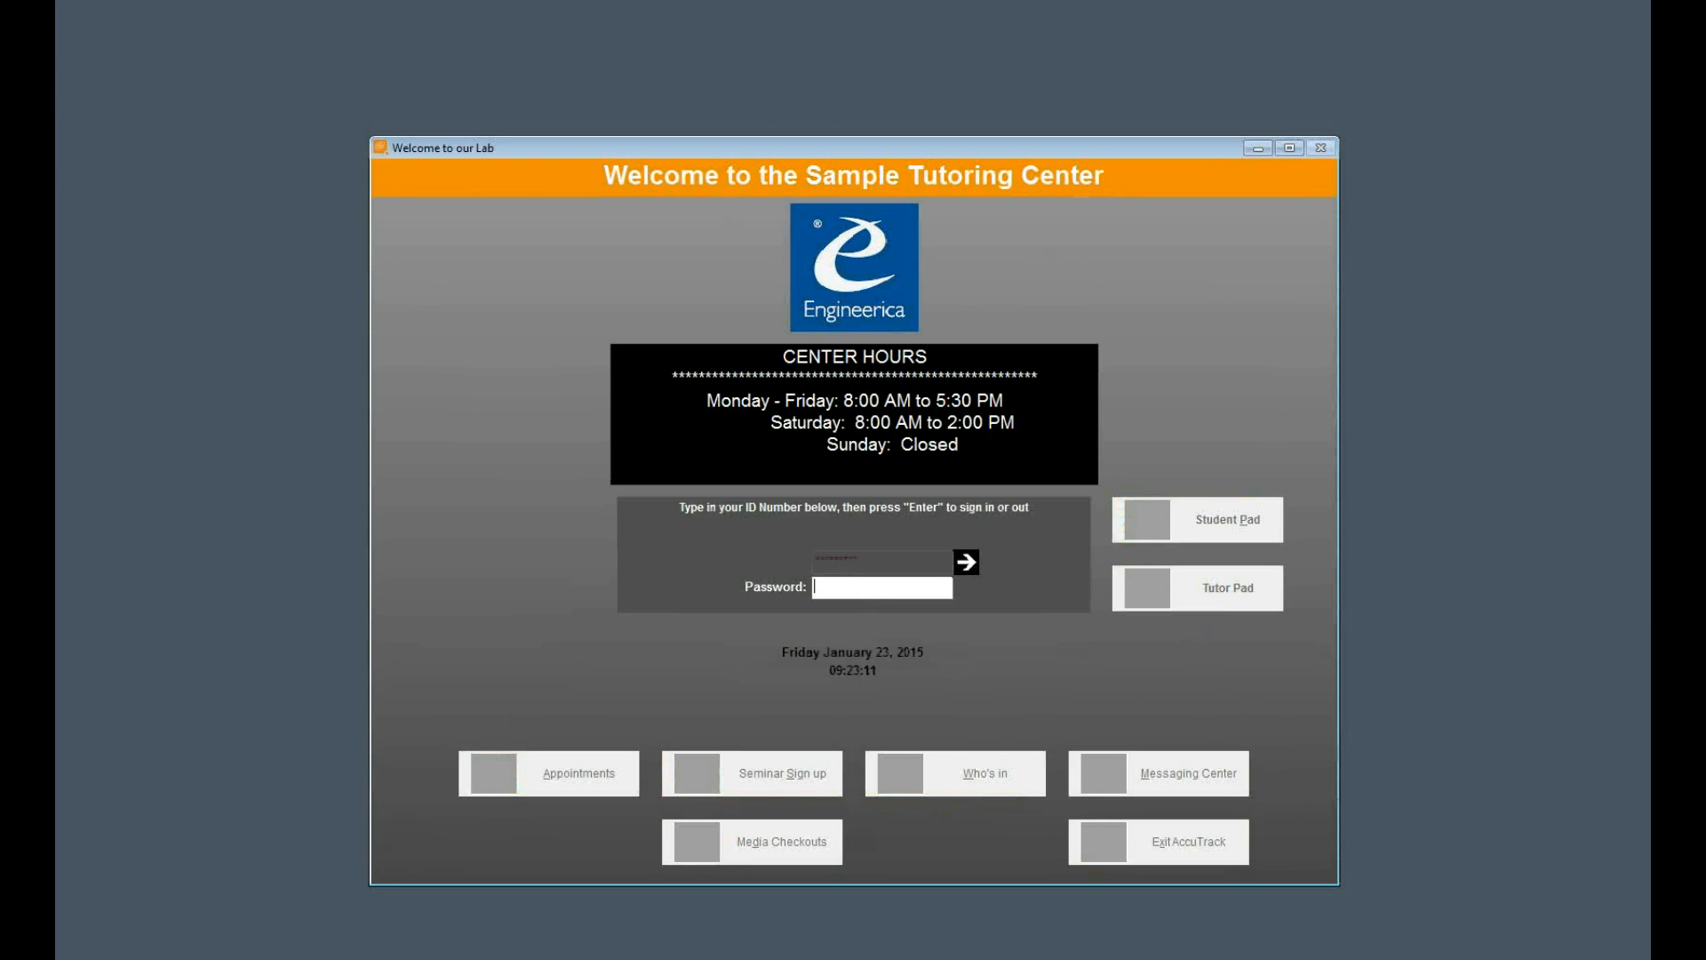
pyautogui.press('Return')
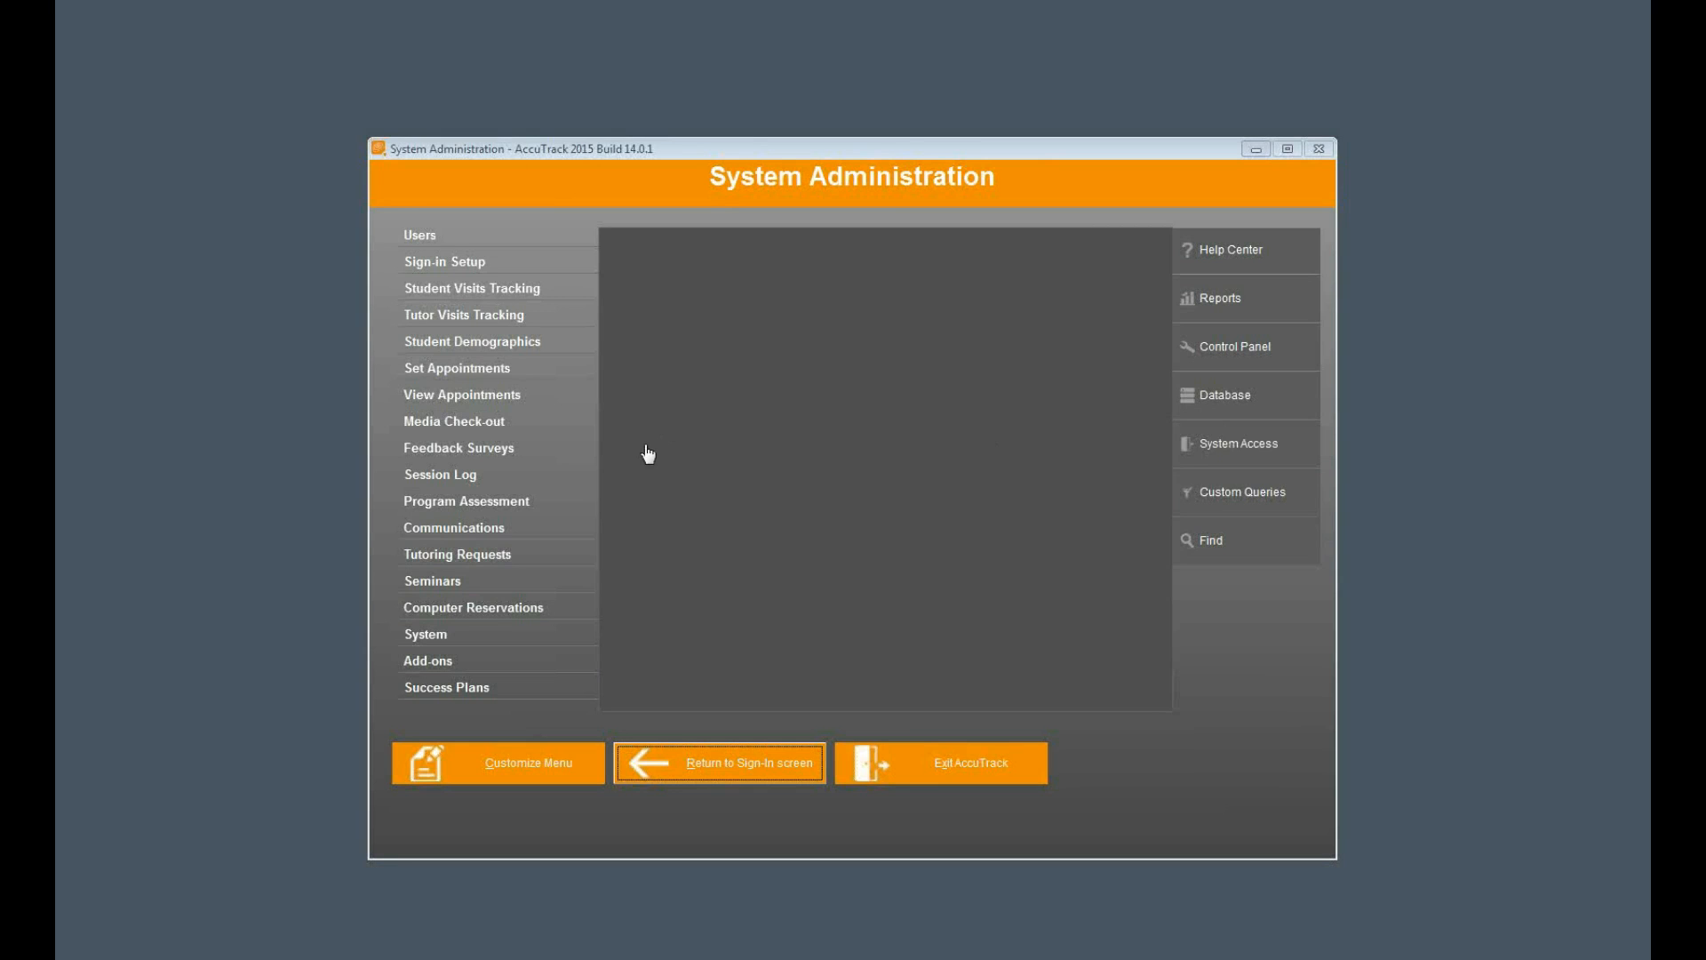
pyautogui.click(544, 344)
pyautogui.click(1116, 675)
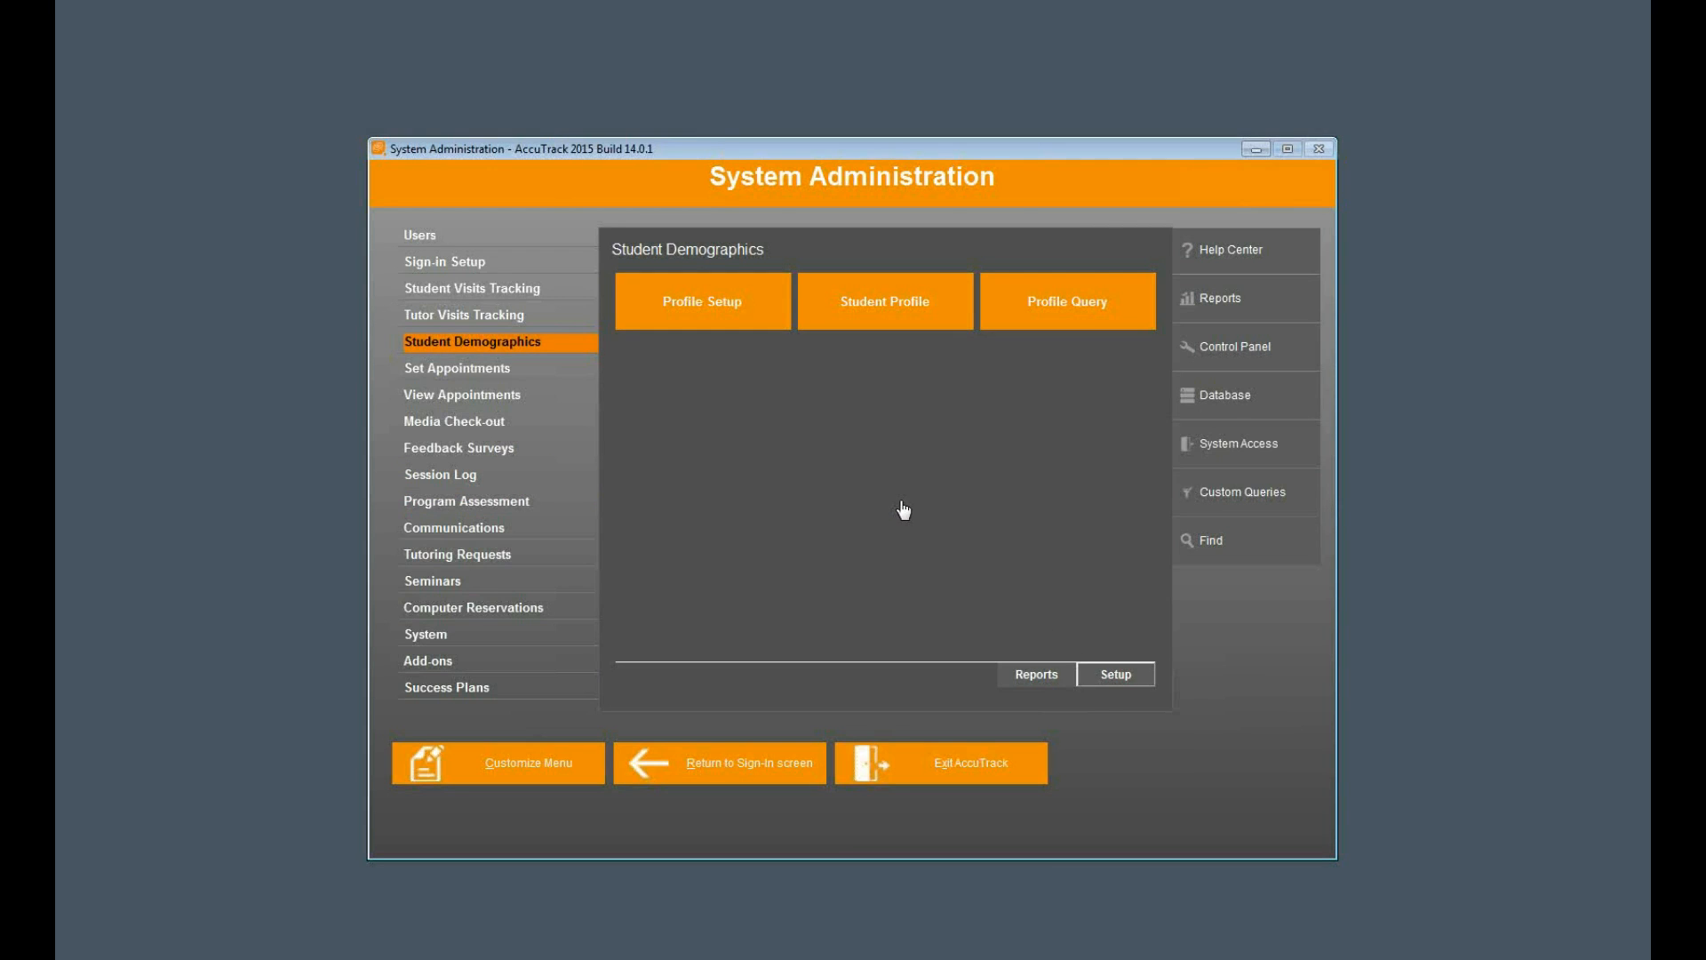
# - Turn on the student profile update for the next sign-in, confirm it, and close the Student Demographics setup
pyautogui.click(701, 269)
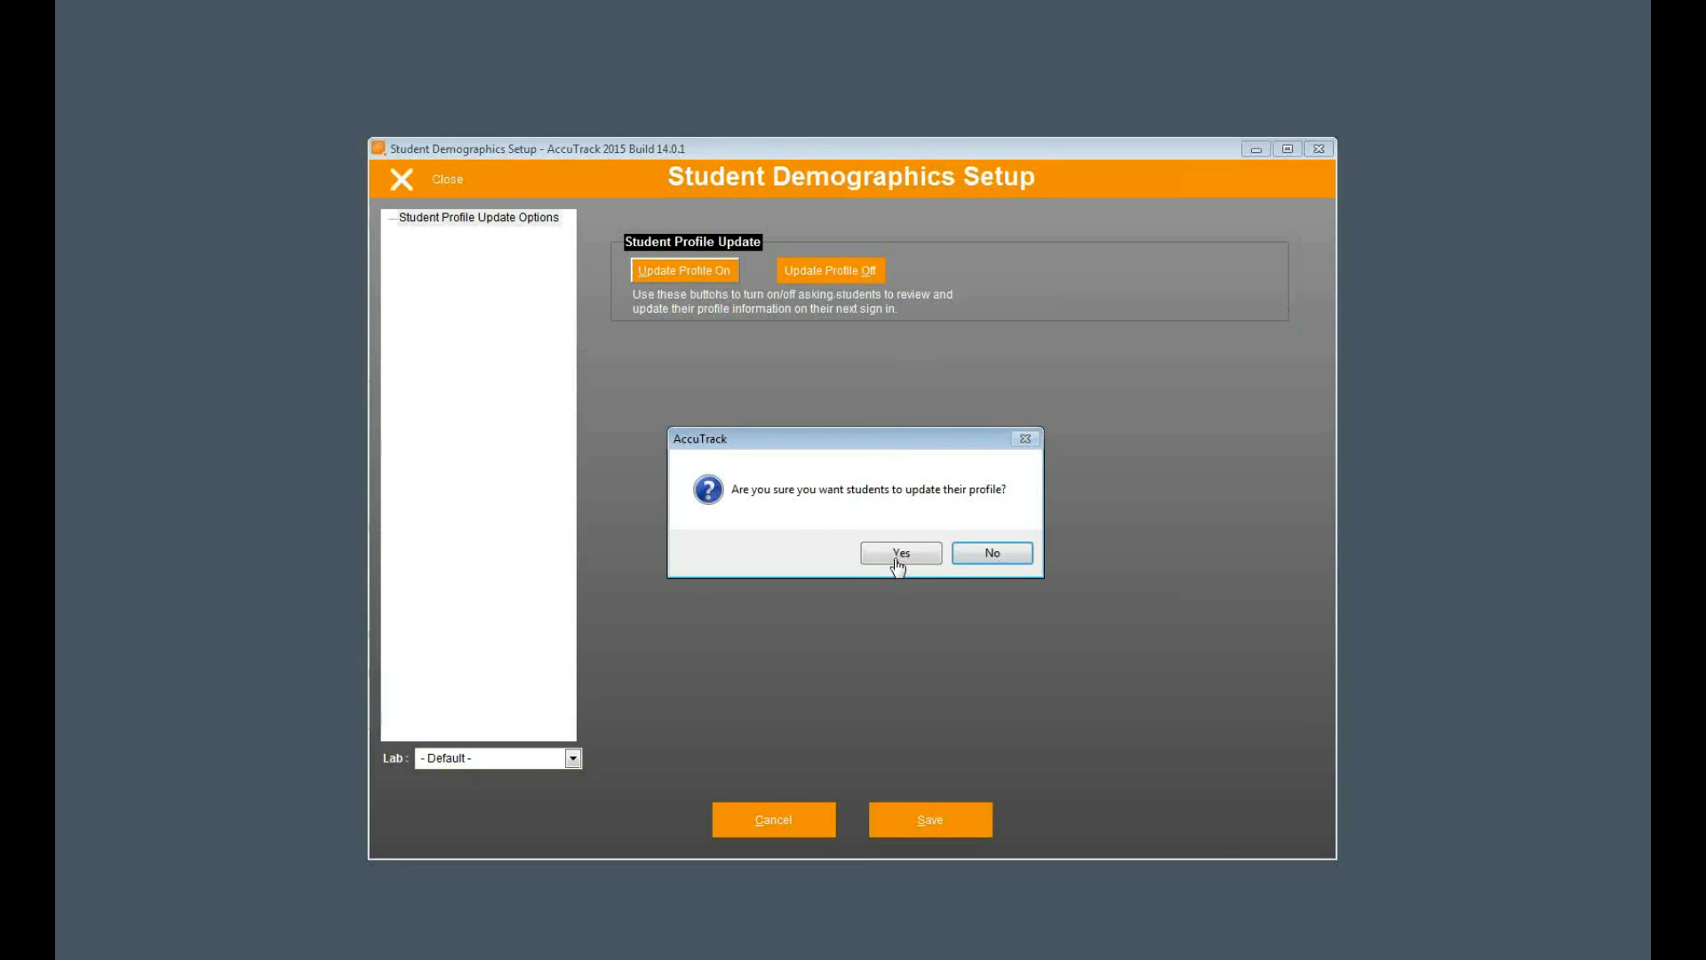
pyautogui.click(892, 557)
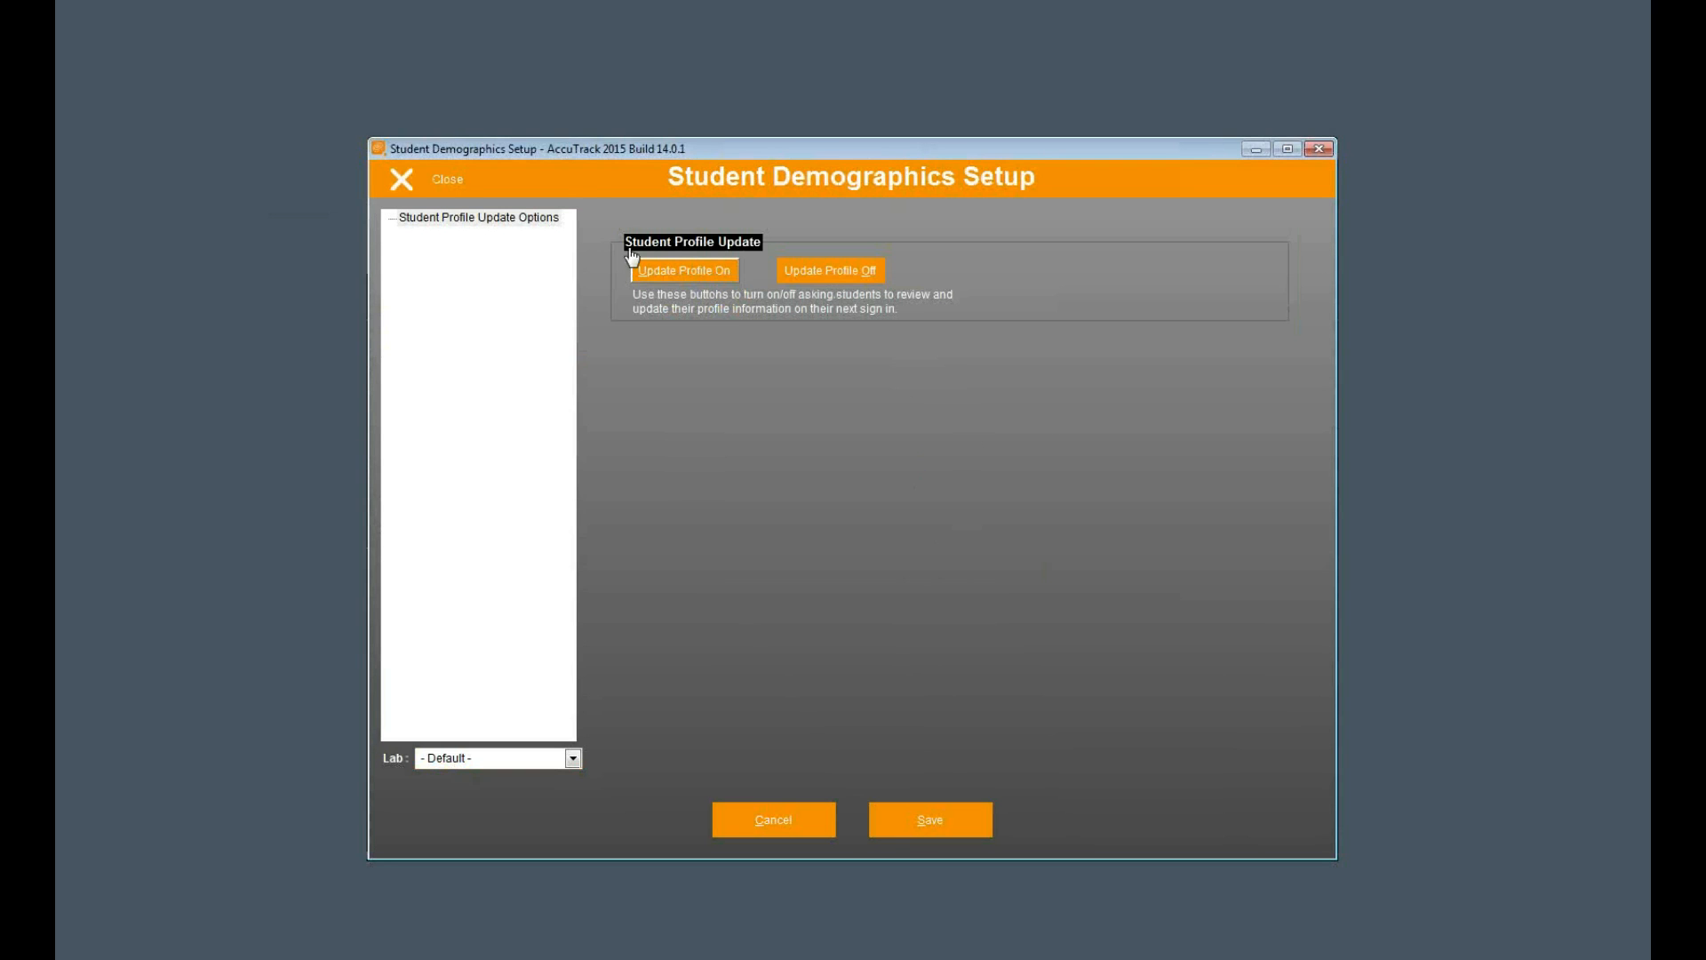
pyautogui.click(440, 185)
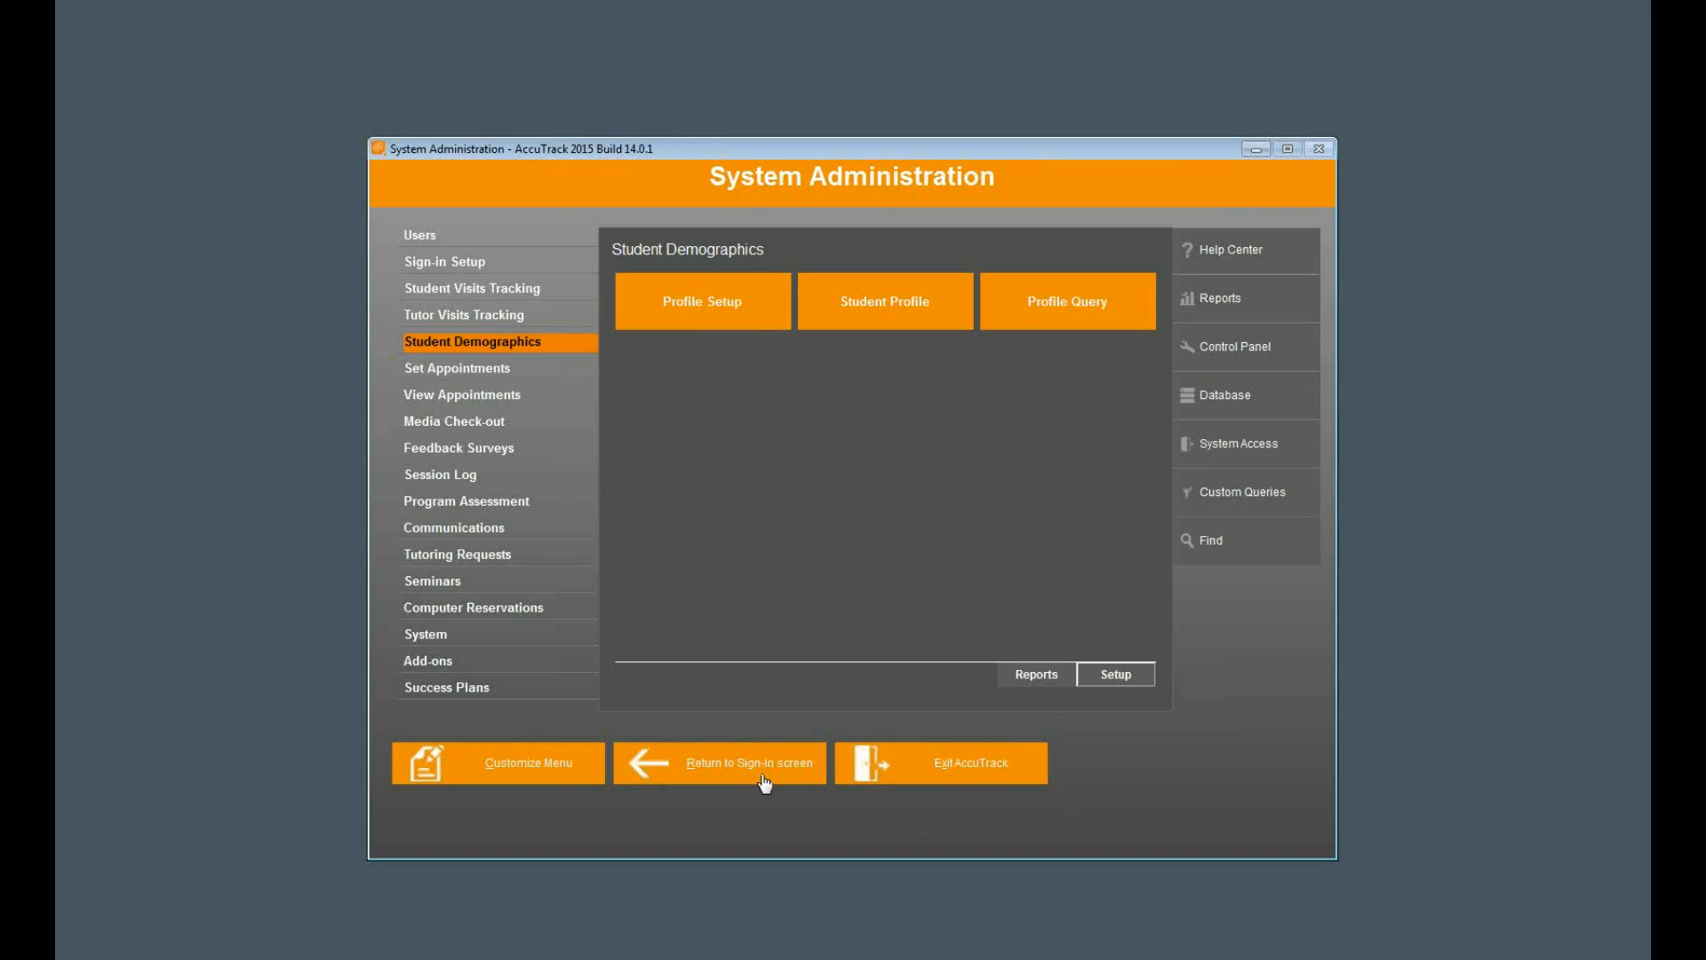
# - Return to the sign-in screen, sign in with an existing student's ID number, and accept the update request
pyautogui.click(762, 775)
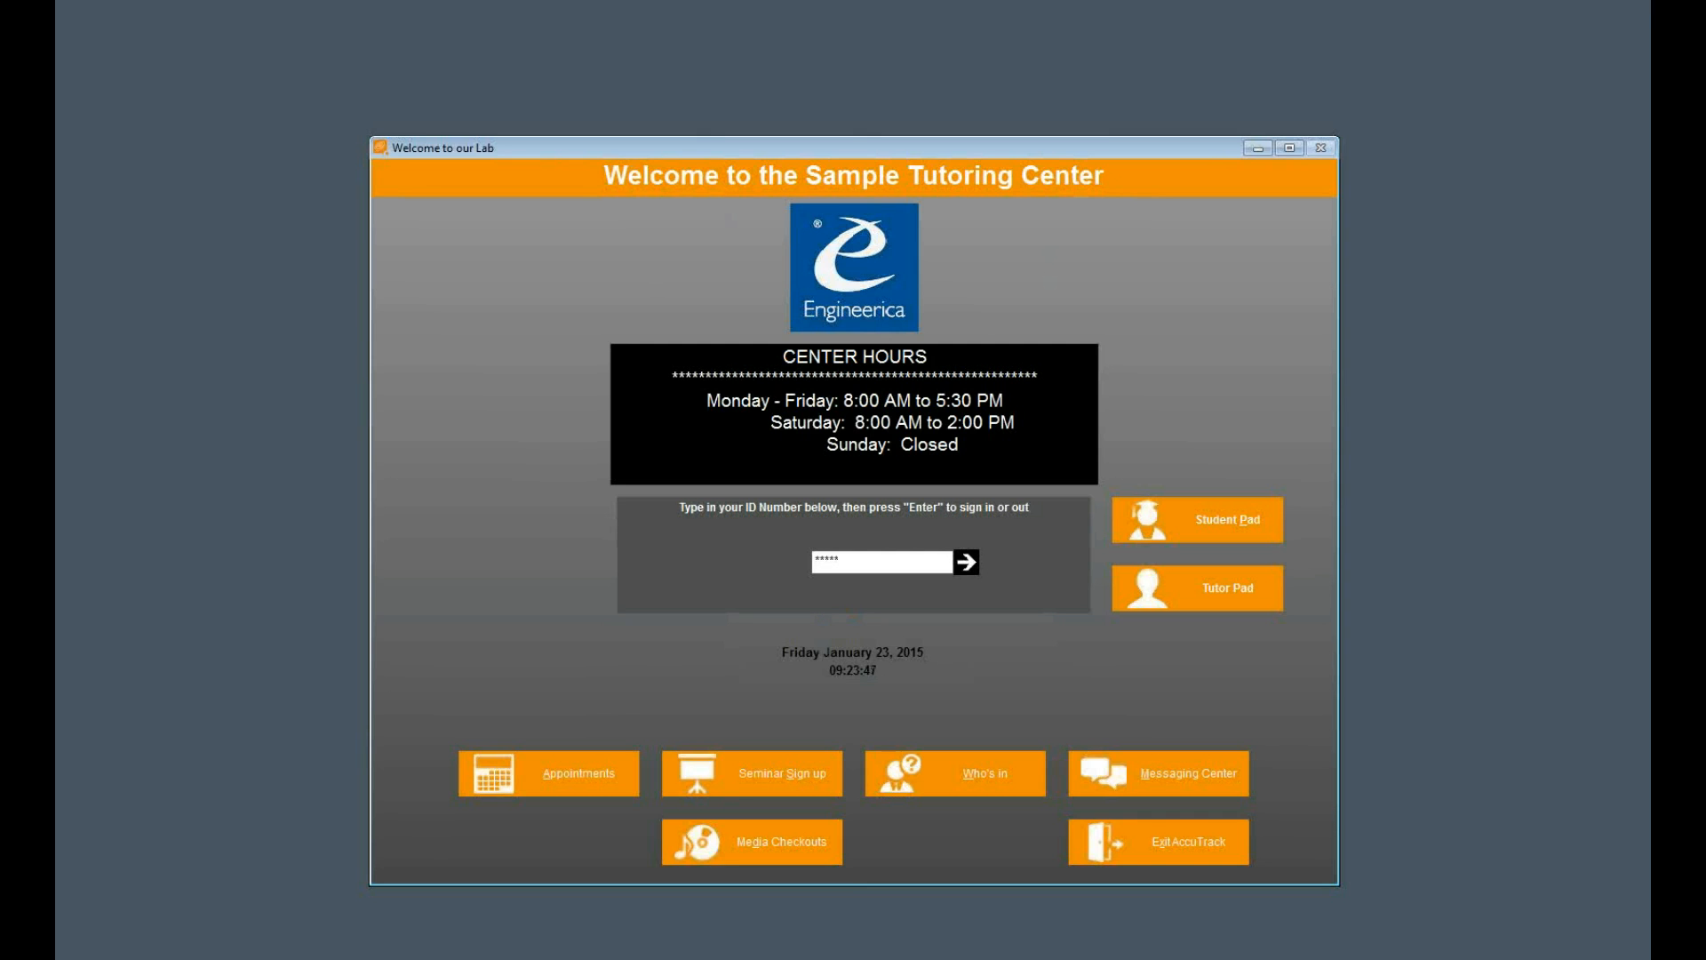
pyautogui.press('Return')
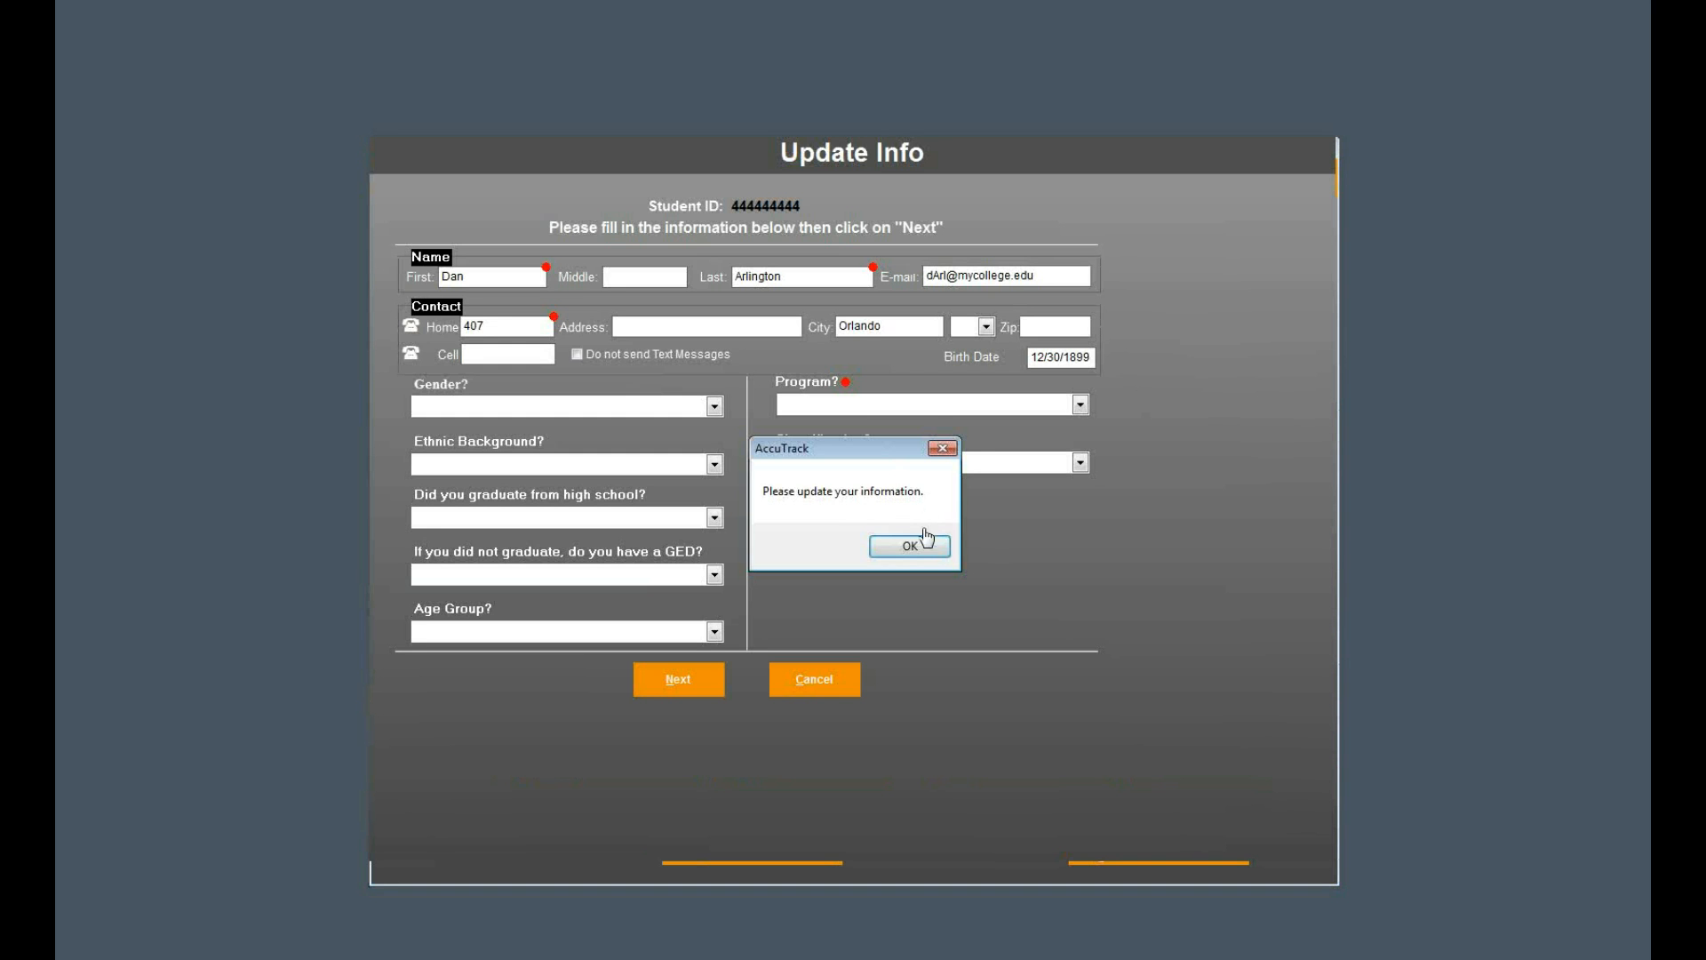
pyautogui.click(923, 551)
# - Replace the home phone with the student's full phone number, set Program to HEOP, and submit the updated profile
pyautogui.moveTo(527, 325); pyautogui.dragTo(418, 322)
pyautogui.write('407')
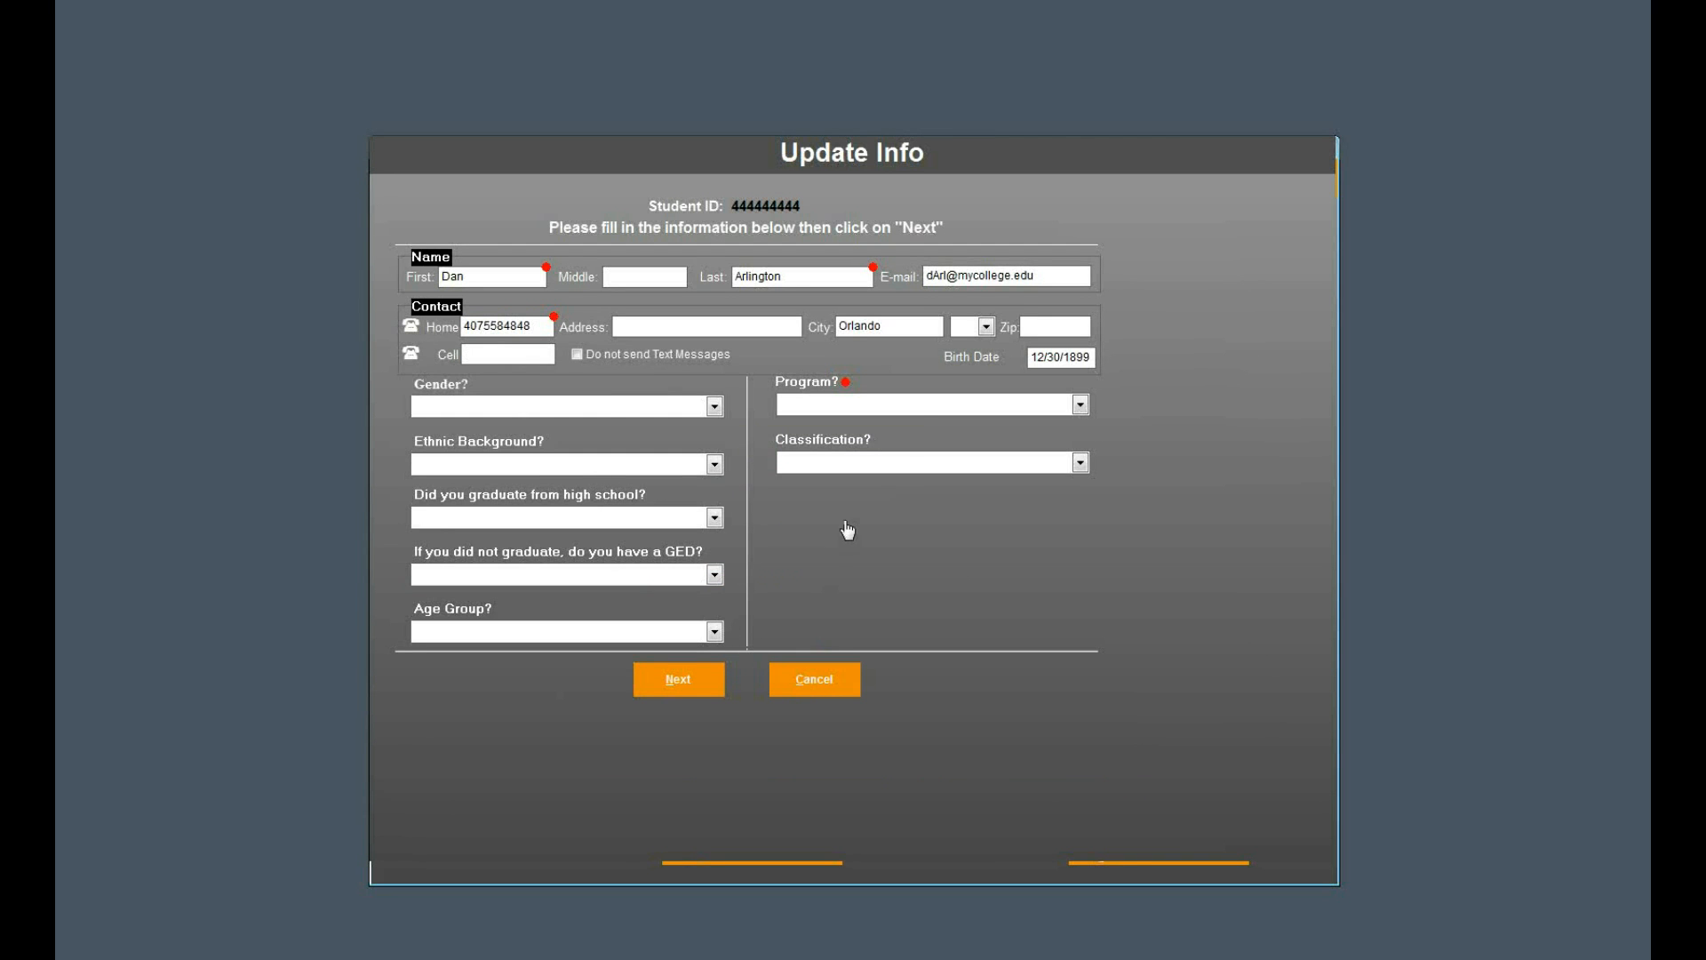
pyautogui.click(922, 408)
pyautogui.click(895, 466)
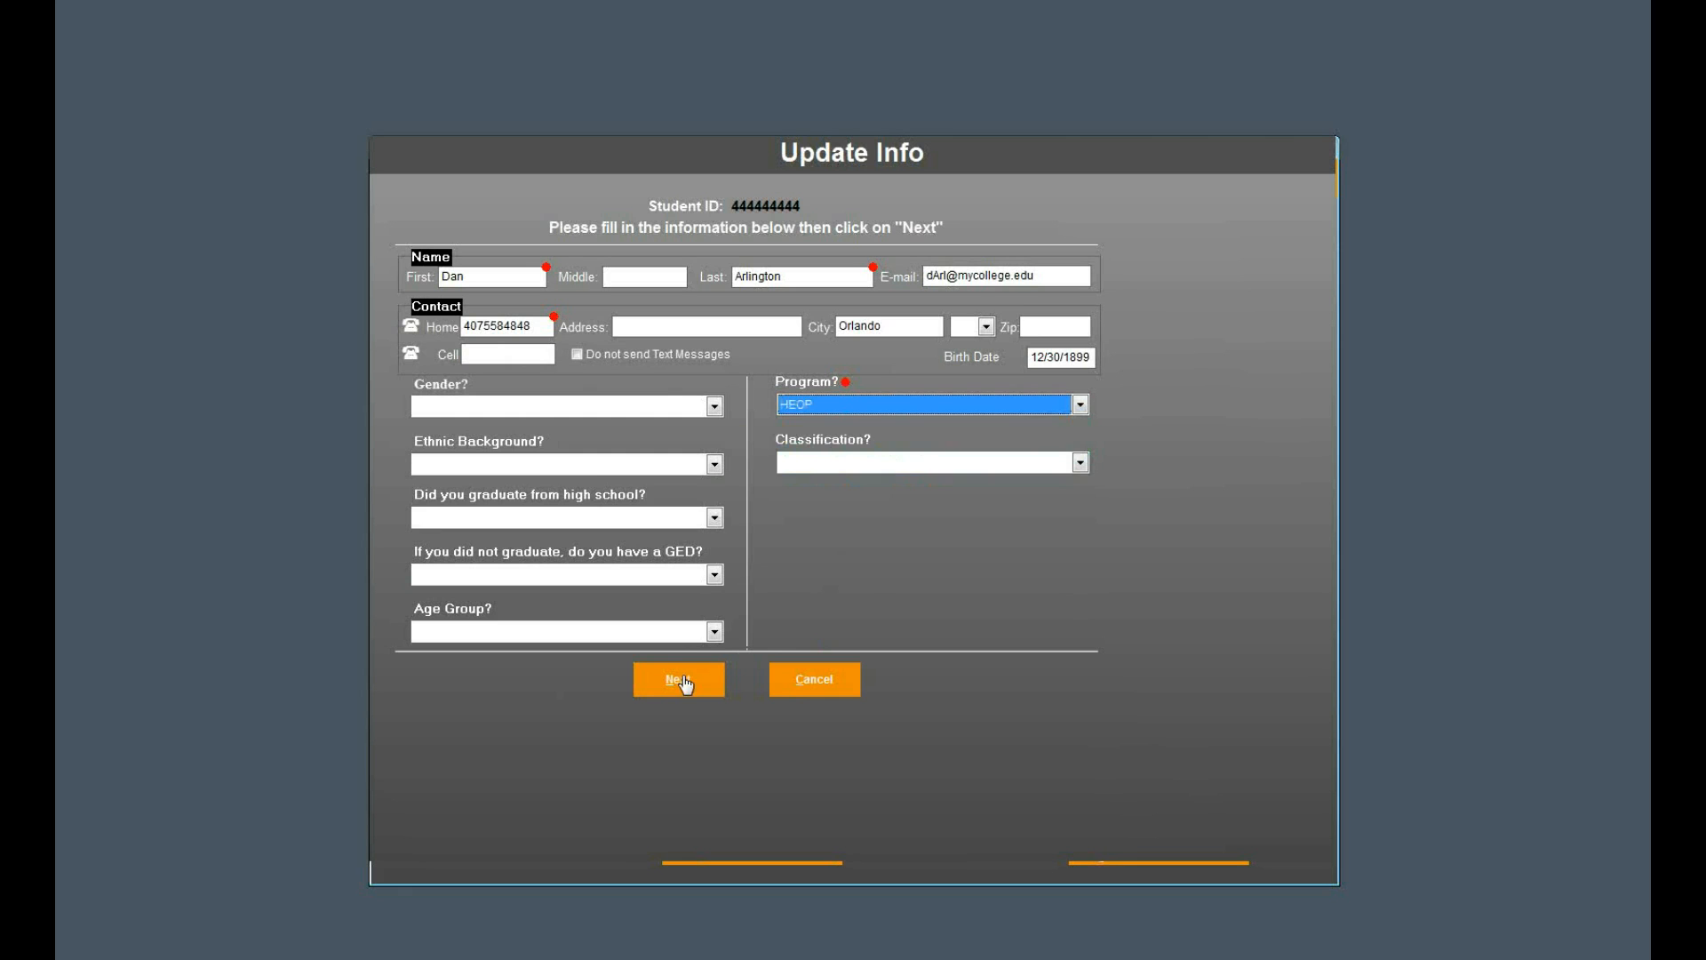
pyautogui.click(680, 681)
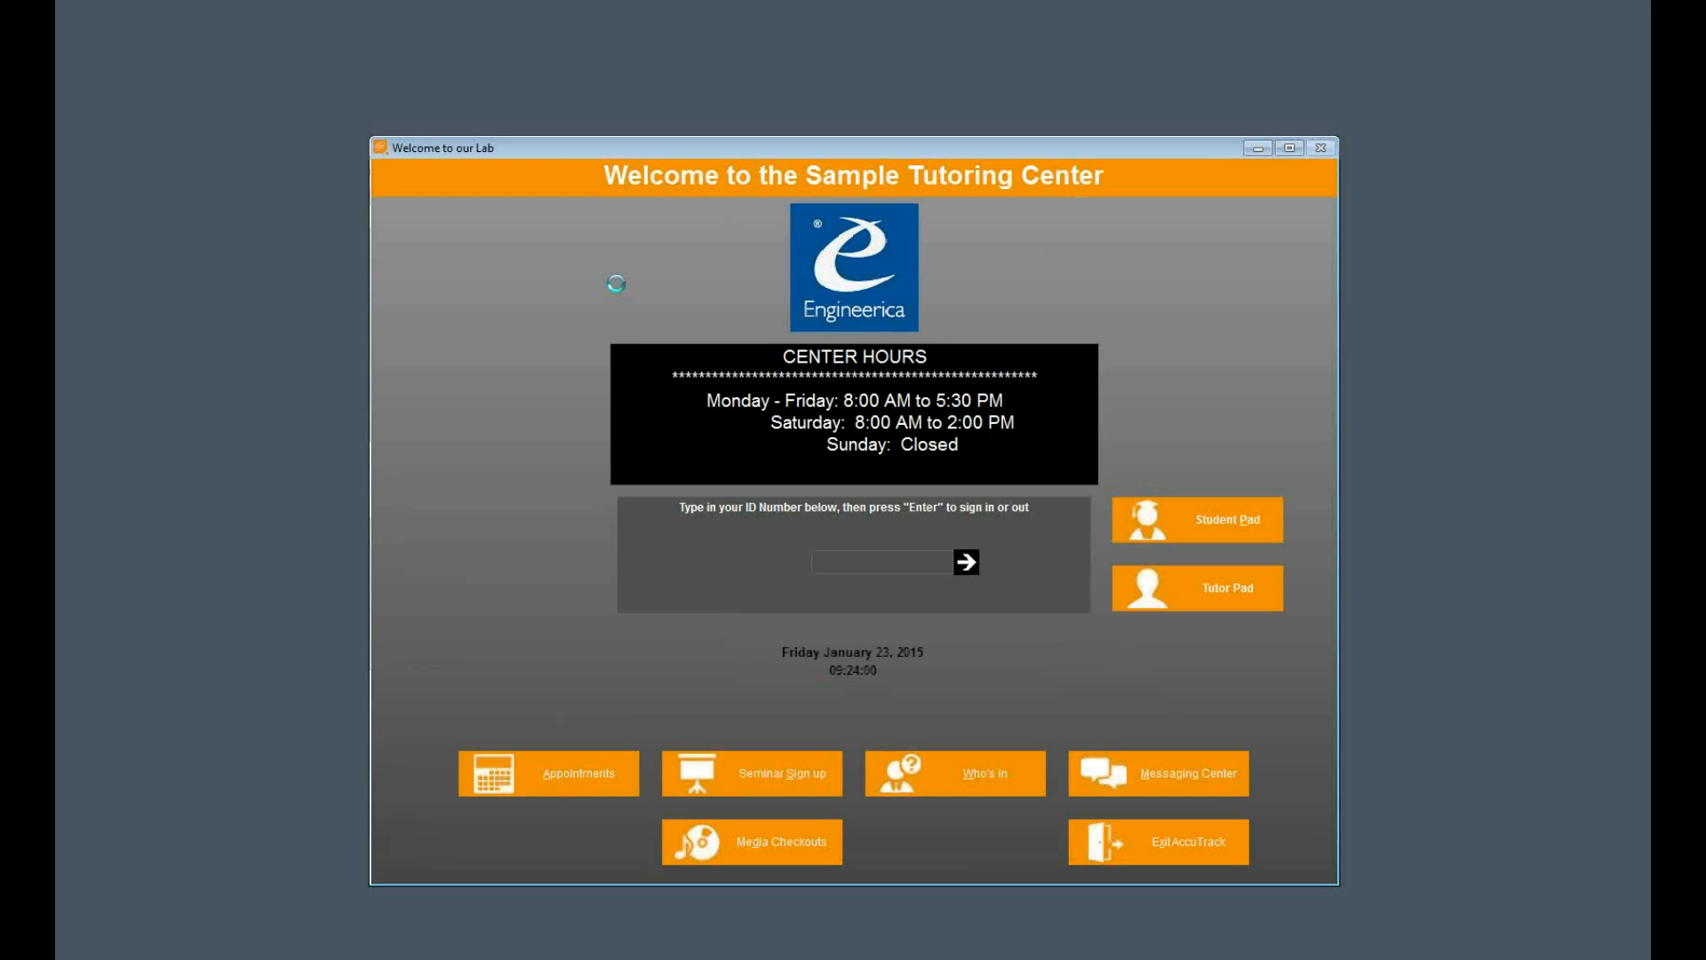